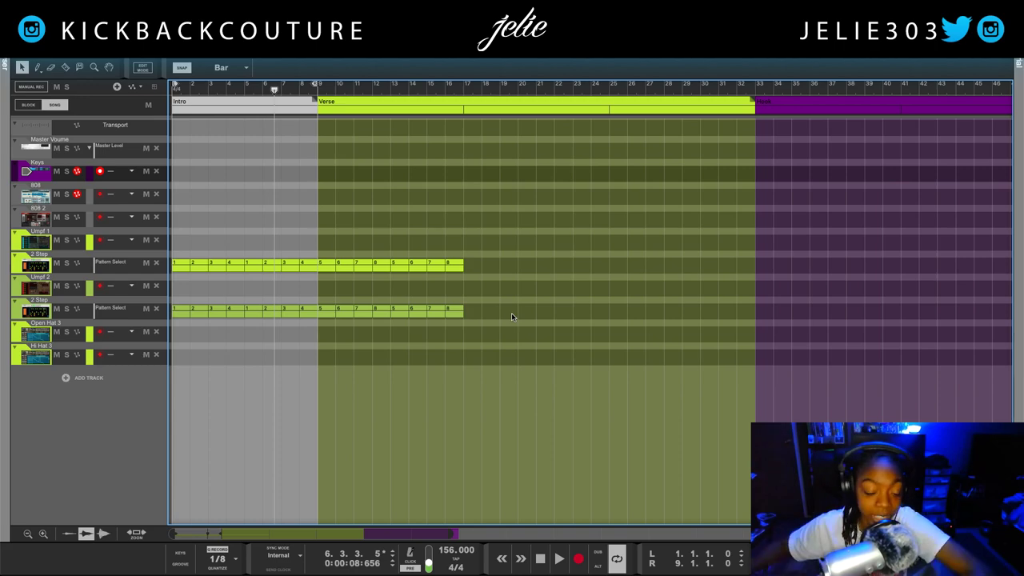
# - Switch to Loopback and create a new virtual audio device
pyautogui.moveTo(3, 349)
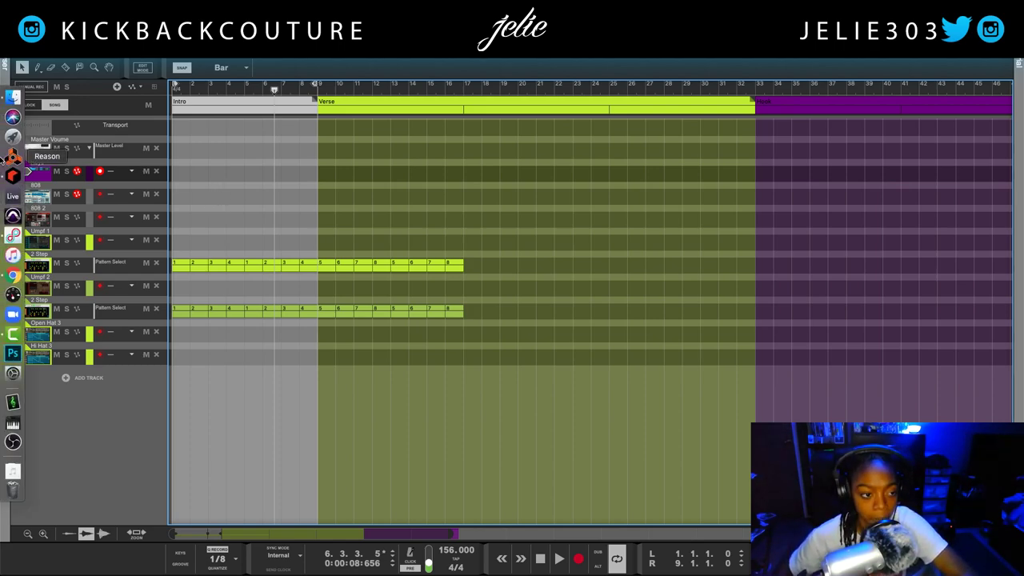
pyautogui.click(11, 233)
pyautogui.moveTo(327, 224); pyautogui.dragTo(331, 194)
pyautogui.click(246, 314)
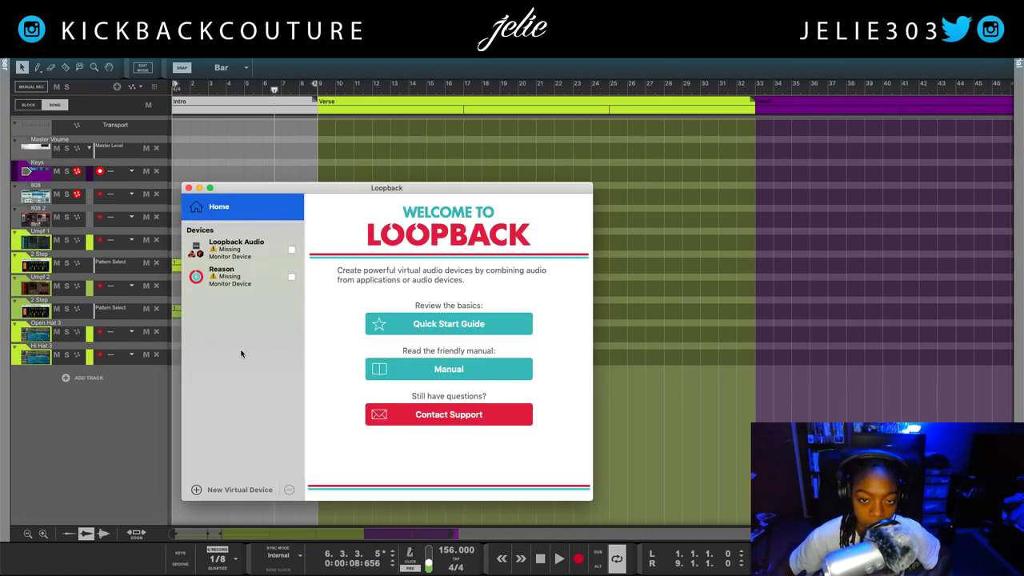
pyautogui.click(196, 489)
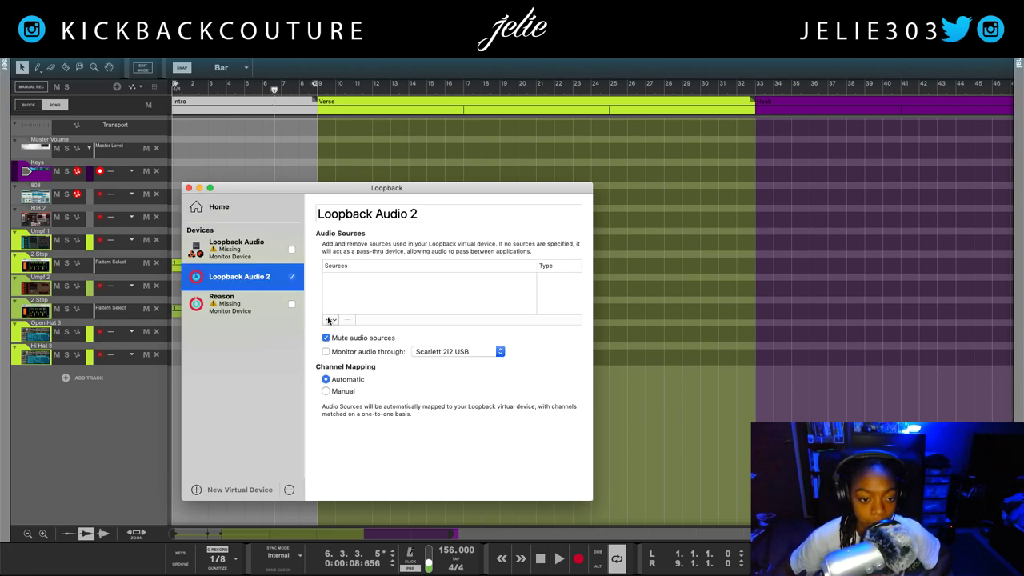
# - Rename the new virtual device as Chrome
pyautogui.click(392, 212)
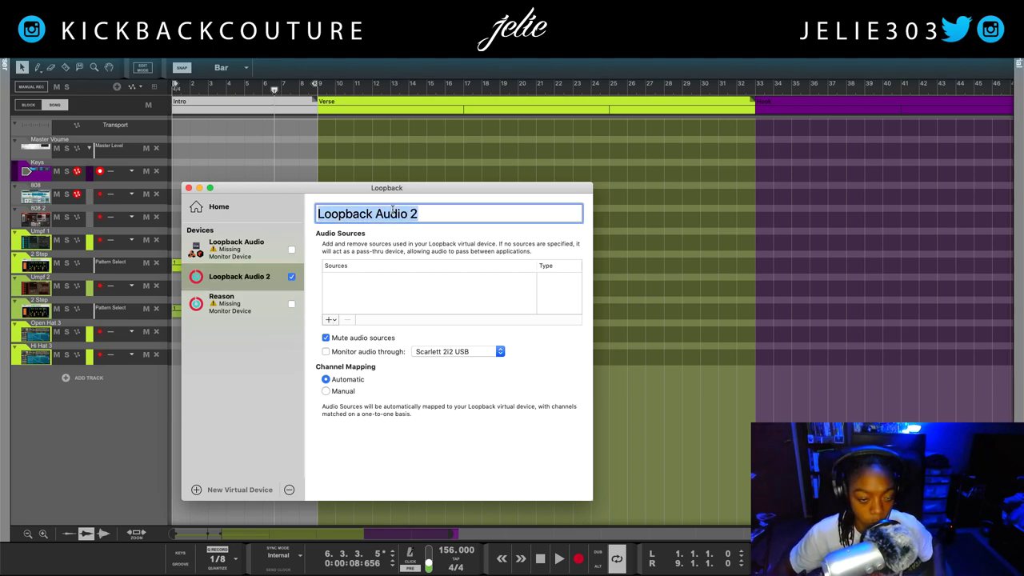
pyautogui.write('Chrome')
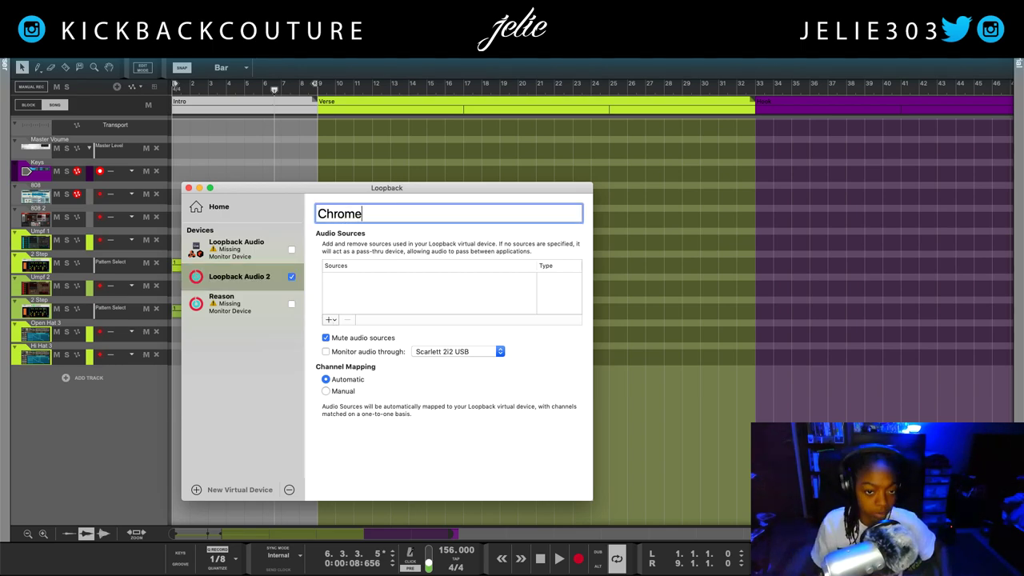
pyautogui.press('Return')
pyautogui.click(365, 298)
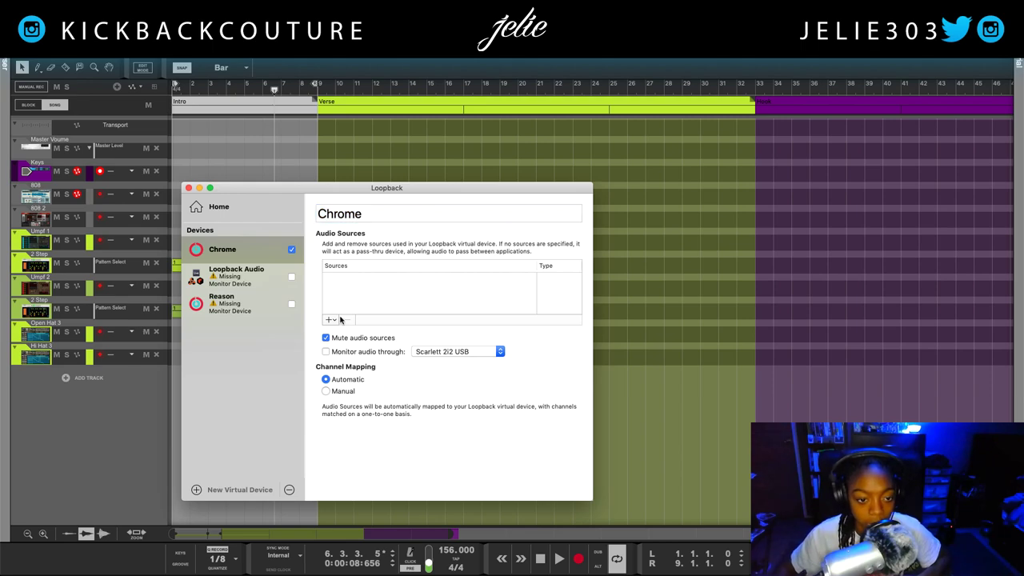
# - Add Google Chrome as the Chrome device's source, unmute its audio sources and monitor them through Scarlett 2i2 USB, closing Loopback when done
pyautogui.click(330, 319)
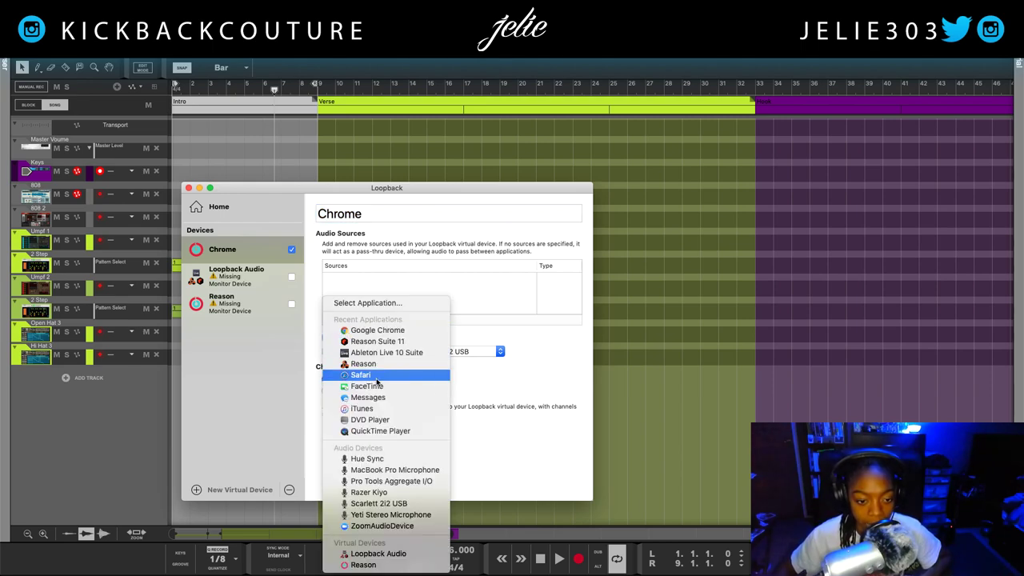
pyautogui.click(365, 331)
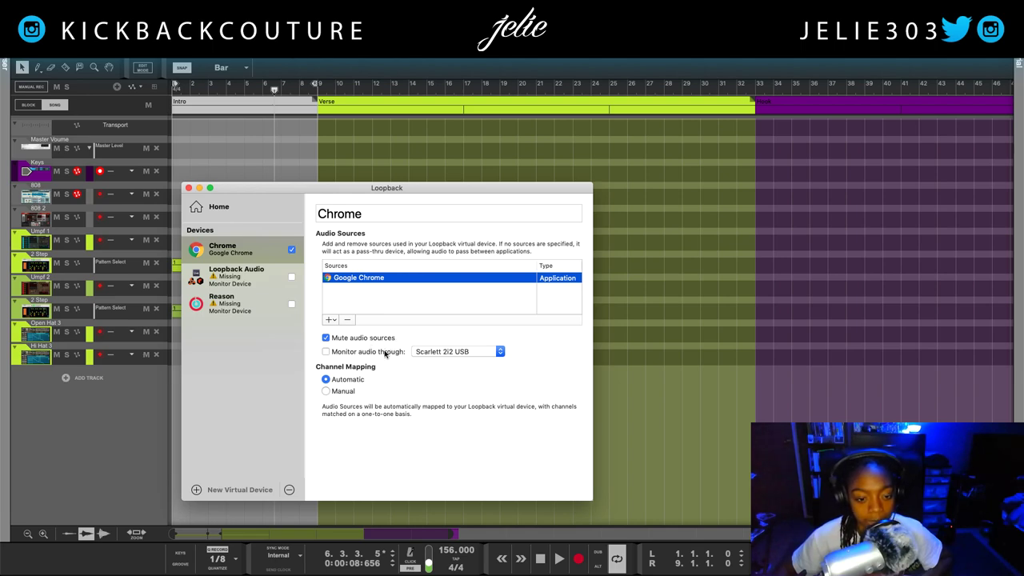
pyautogui.click(325, 339)
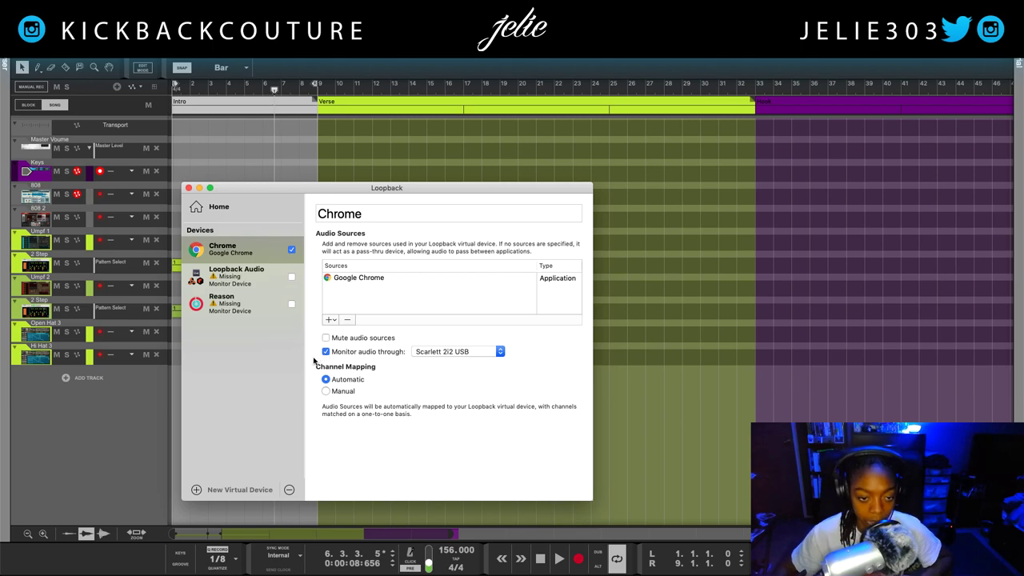
pyautogui.moveTo(246, 188); pyautogui.dragTo(401, 176)
pyautogui.click(181, 178)
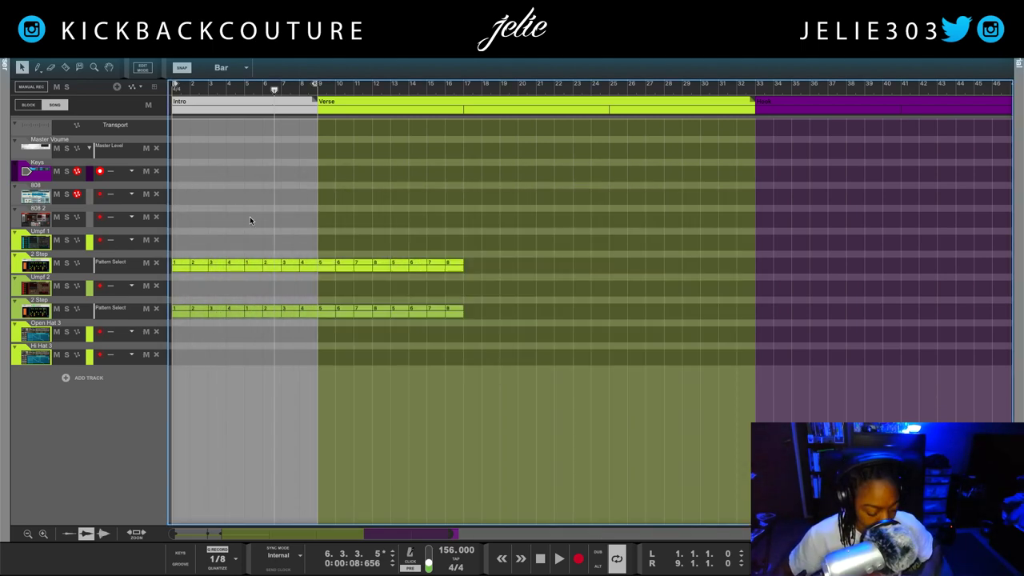
# - Switch to Reason and set its audio device to Chrome in the audio preferences
pyautogui.press('super+')
pyautogui.click(471, 203)
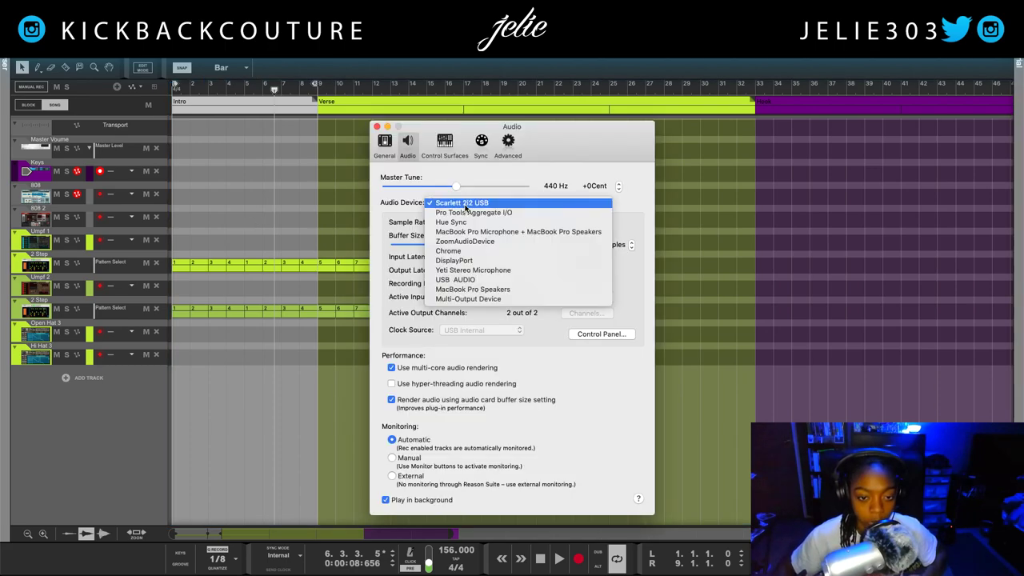
pyautogui.click(462, 252)
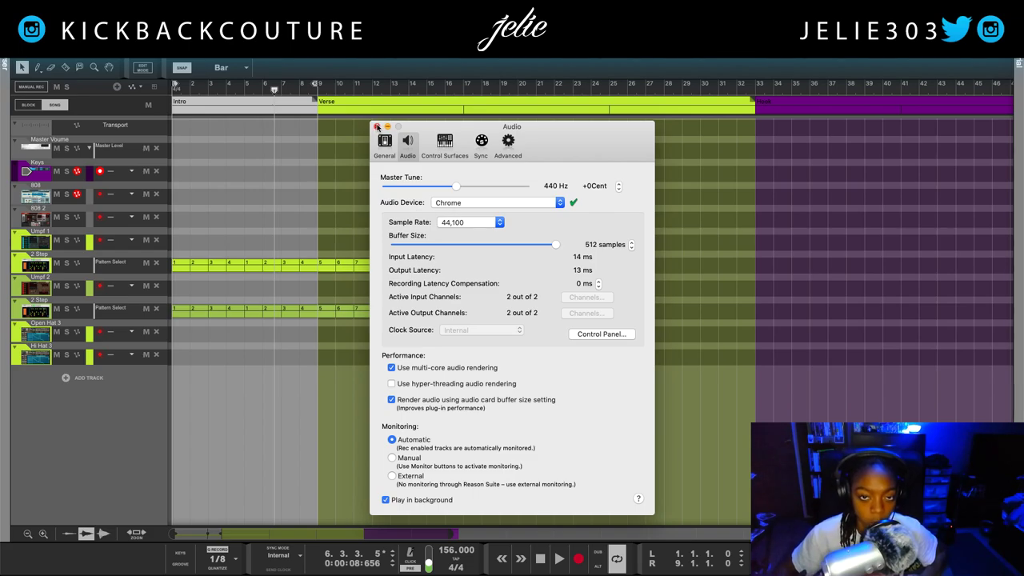
pyautogui.click(377, 127)
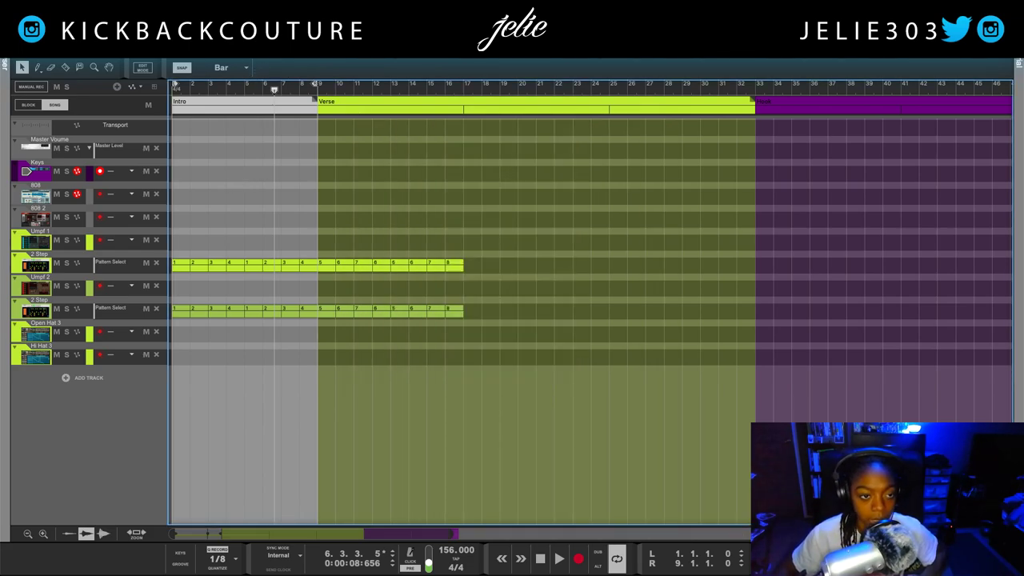
# - Create an audio track beneath the Keys piano device in the rack and show the sequencer alongside the rack
pyautogui.press('F6')
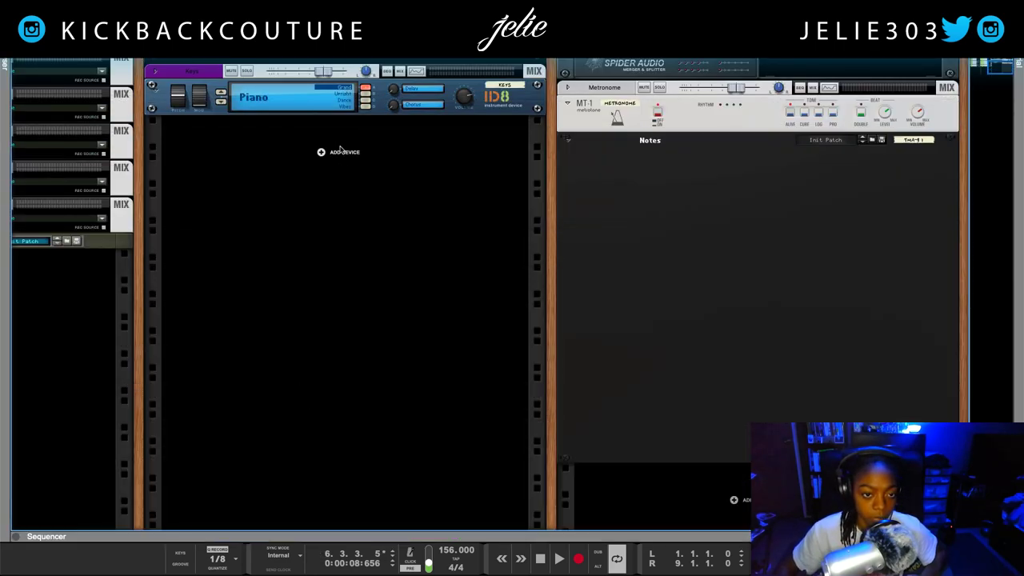
pyautogui.rightClick(331, 153)
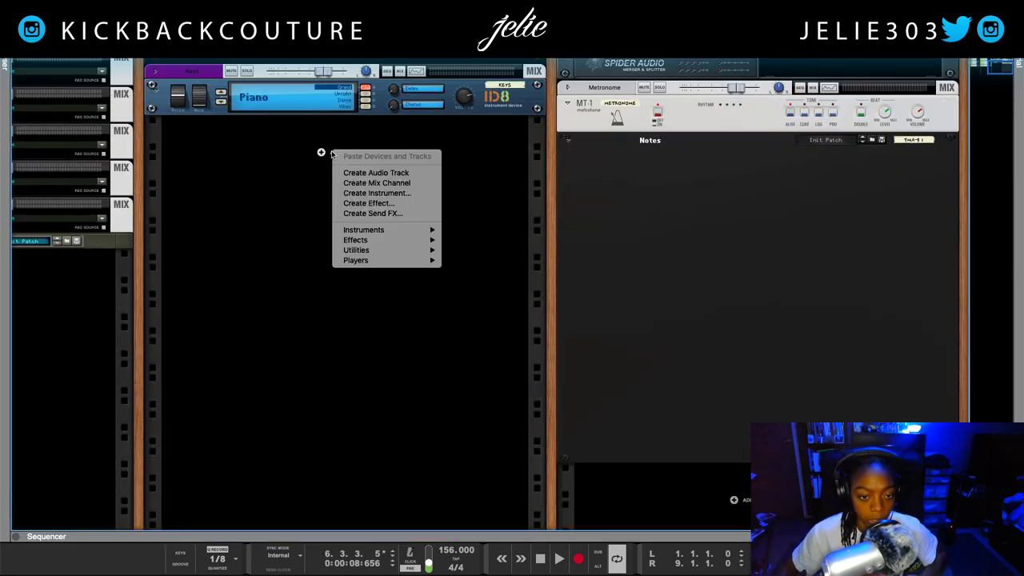
pyautogui.click(380, 173)
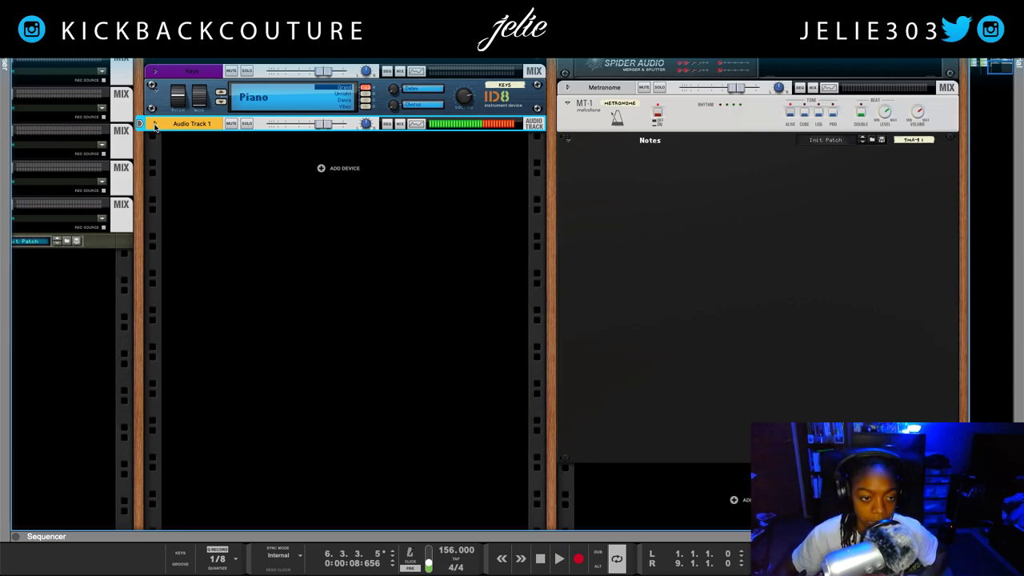
pyautogui.moveTo(364, 532); pyautogui.dragTo(381, 70)
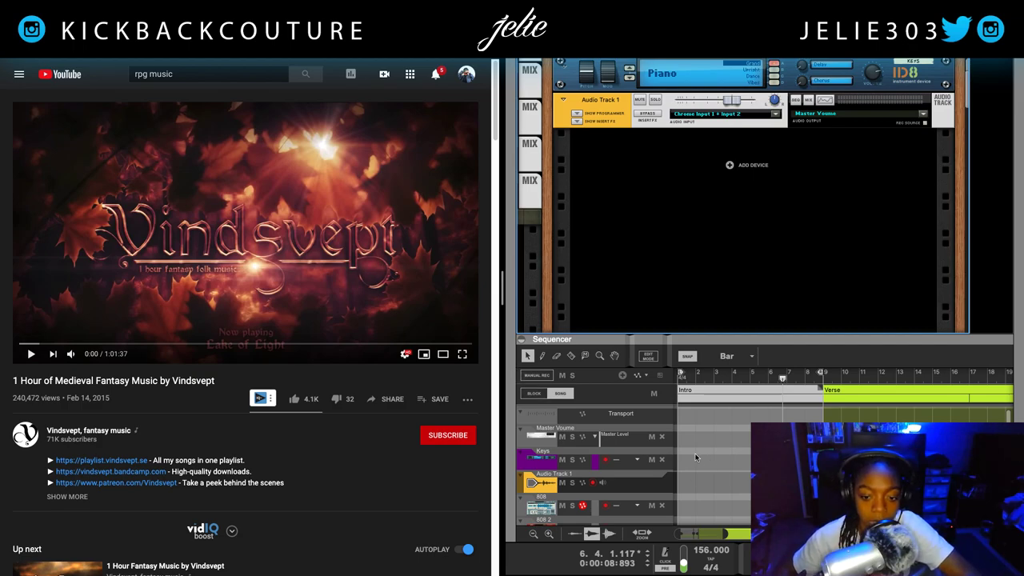
# - Check the available audio input options of Audio Track 1 in the rack
pyautogui.click(542, 483)
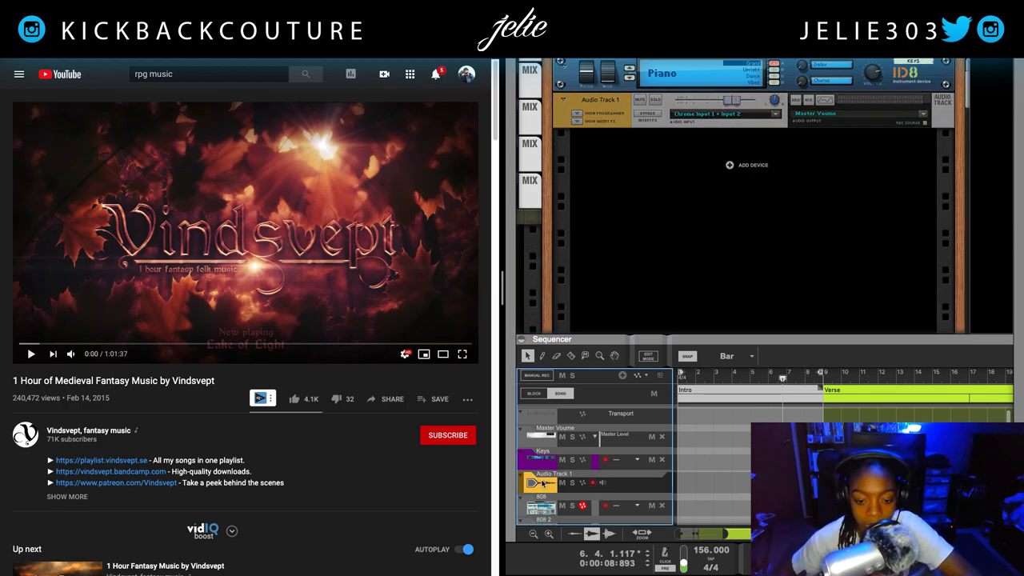
pyautogui.click(715, 114)
pyautogui.click(741, 116)
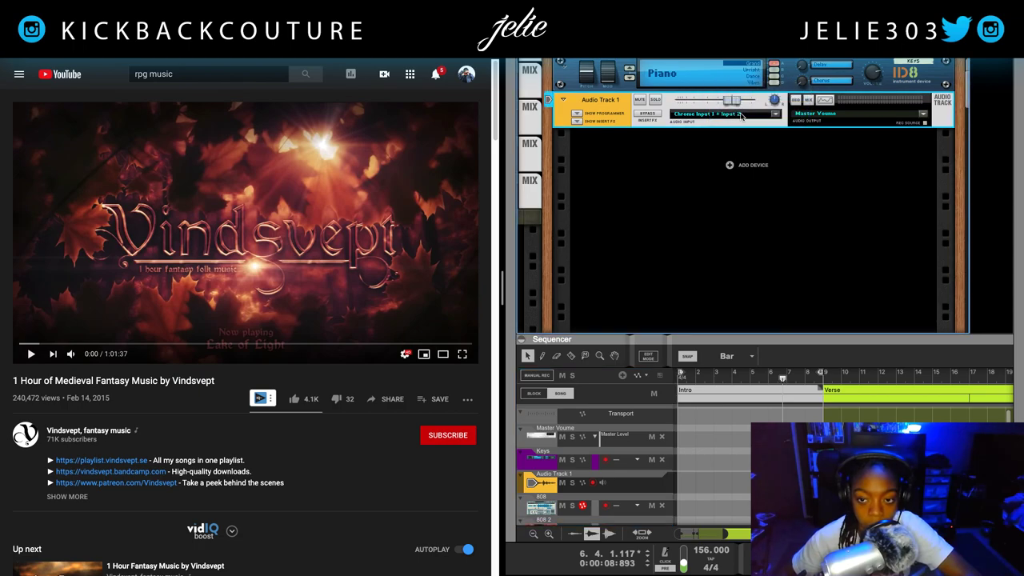
pyautogui.click(741, 116)
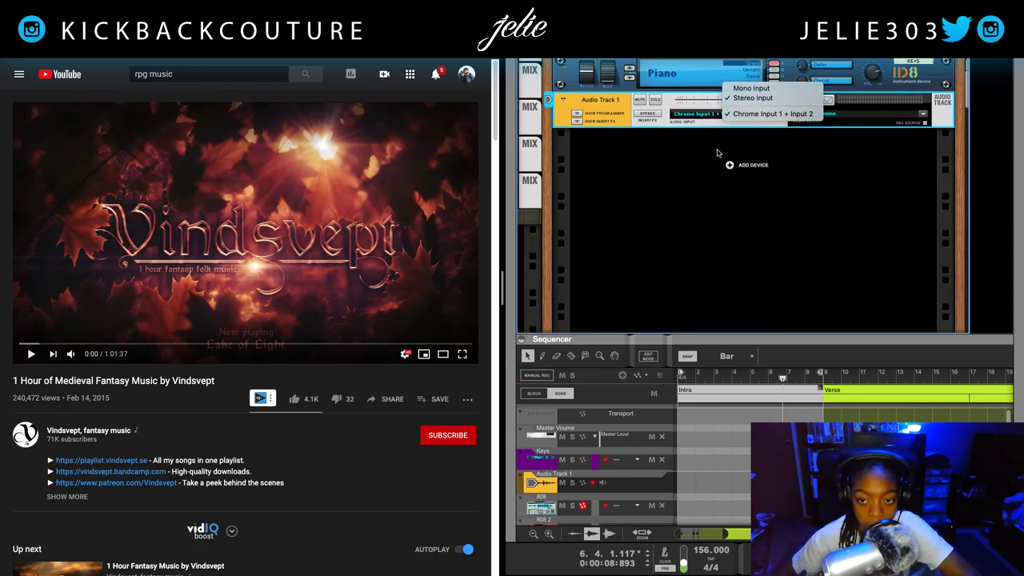
pyautogui.click(718, 153)
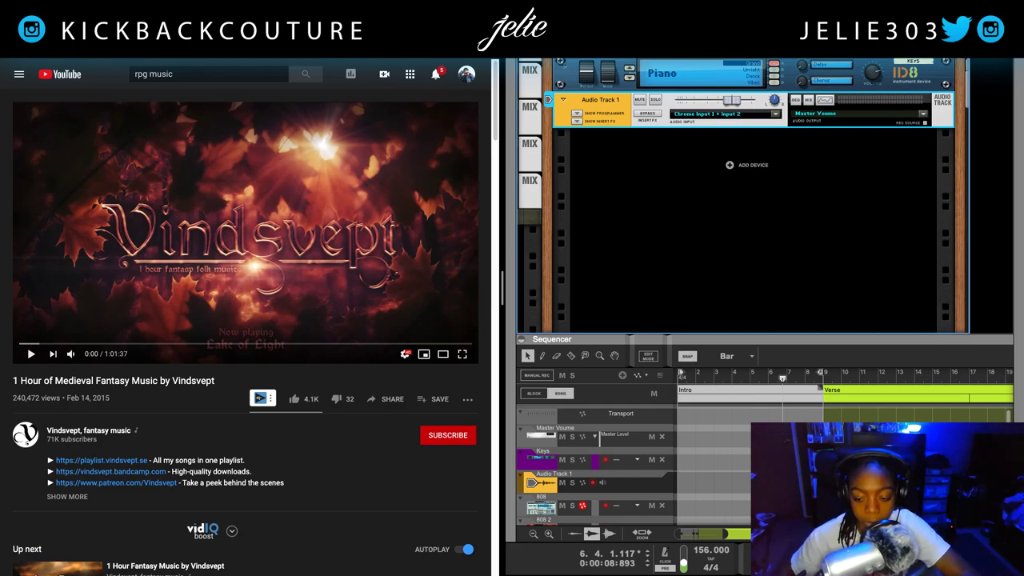
# - Test input monitoring on Audio Track 1 by enabling it and switching it back off
pyautogui.click(601, 484)
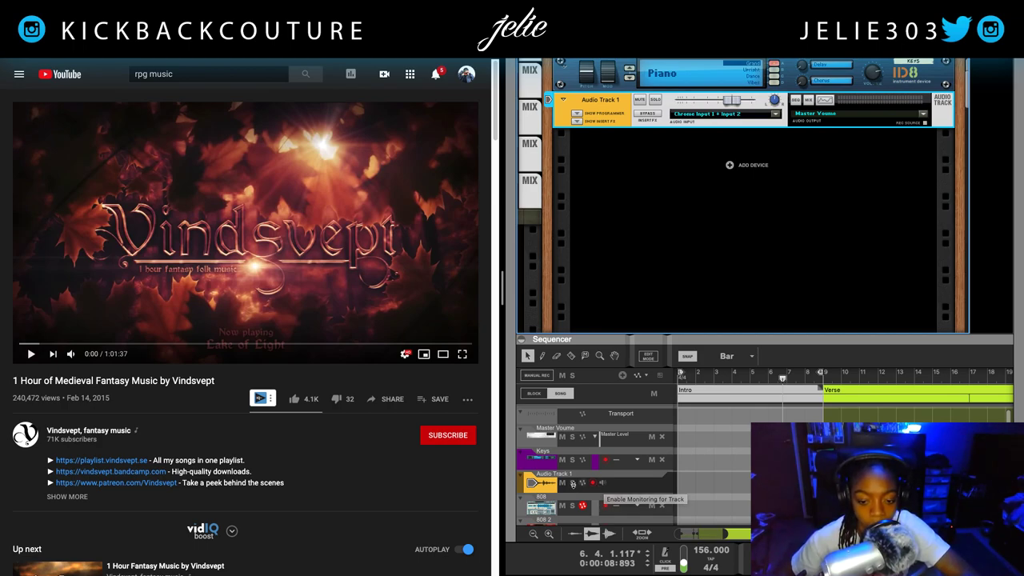
pyautogui.click(602, 484)
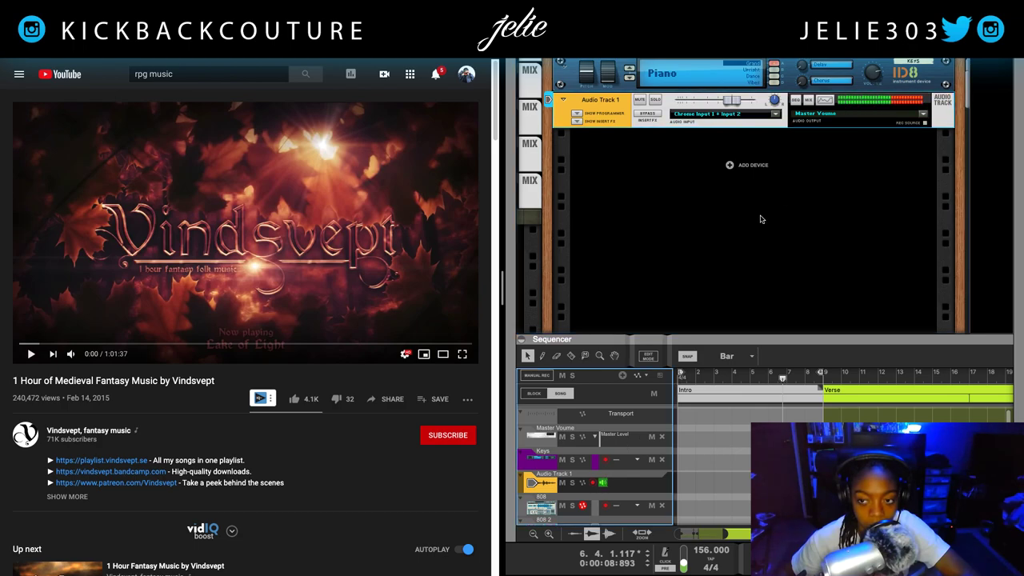
pyautogui.click(603, 484)
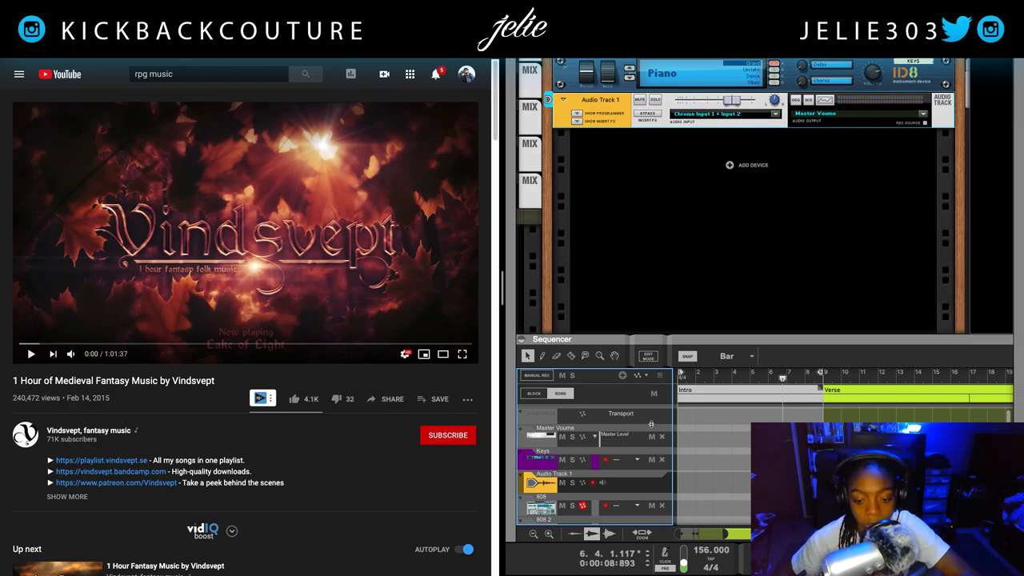
# - Start recording from the beginning of the song and record-enable Audio Track 1
pyautogui.click(794, 558)
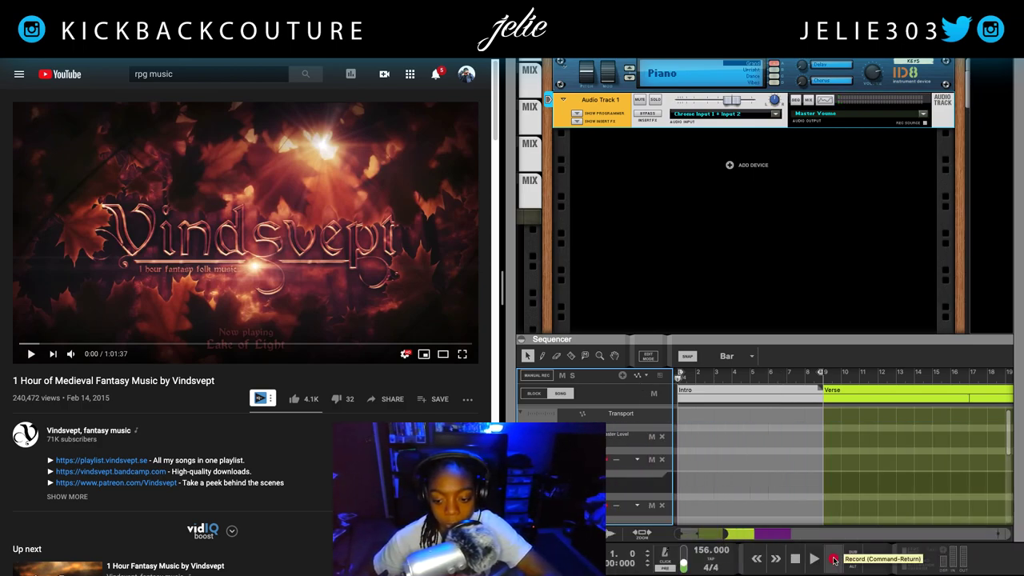
pyautogui.click(831, 559)
pyautogui.click(832, 559)
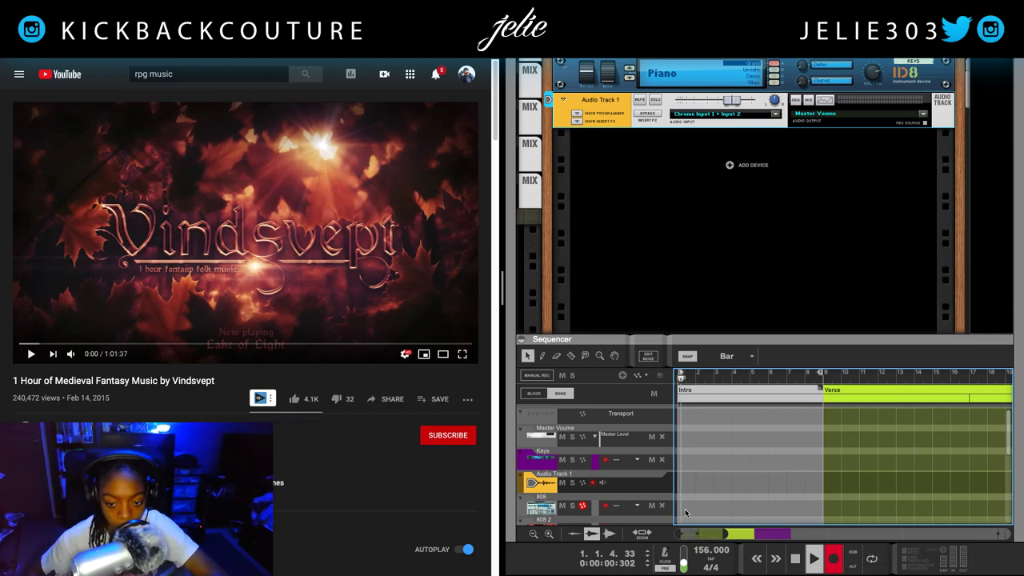
pyautogui.click(592, 483)
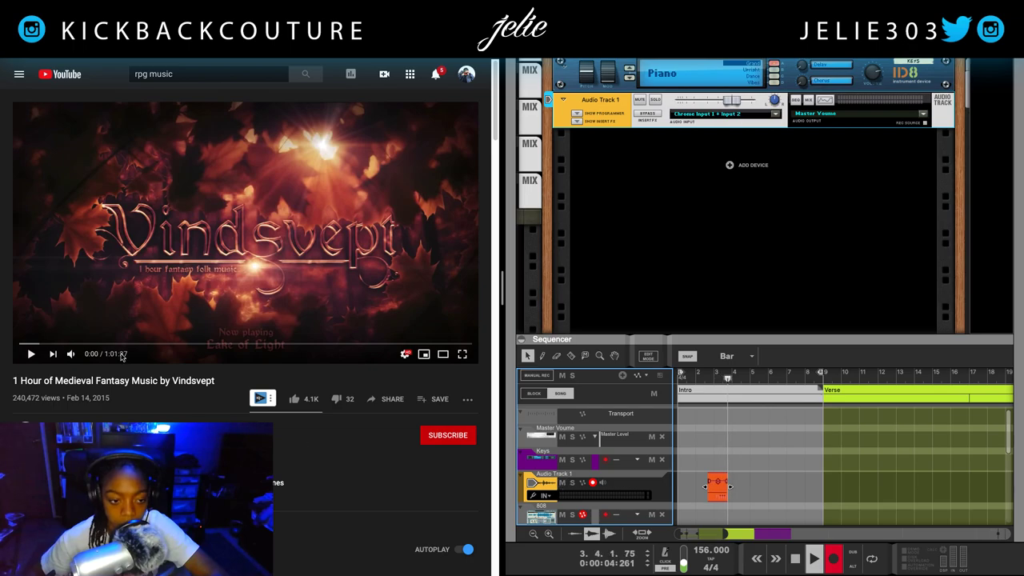
# - Play the YouTube medieval fantasy music video to capture its audio, pausing it at about 0:15 and stopping the Reason recording
pyautogui.click(29, 357)
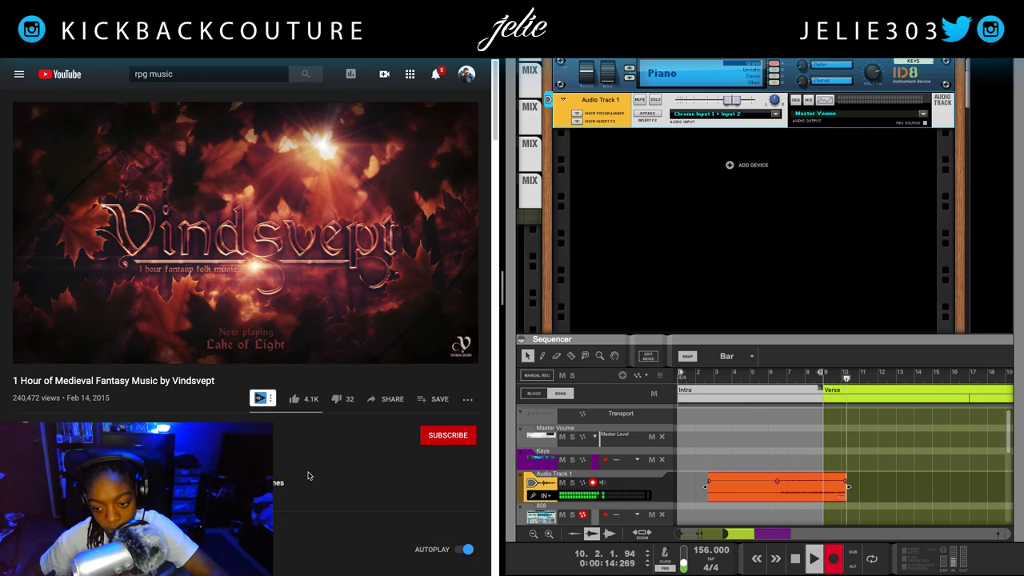
pyautogui.moveTo(270, 290)
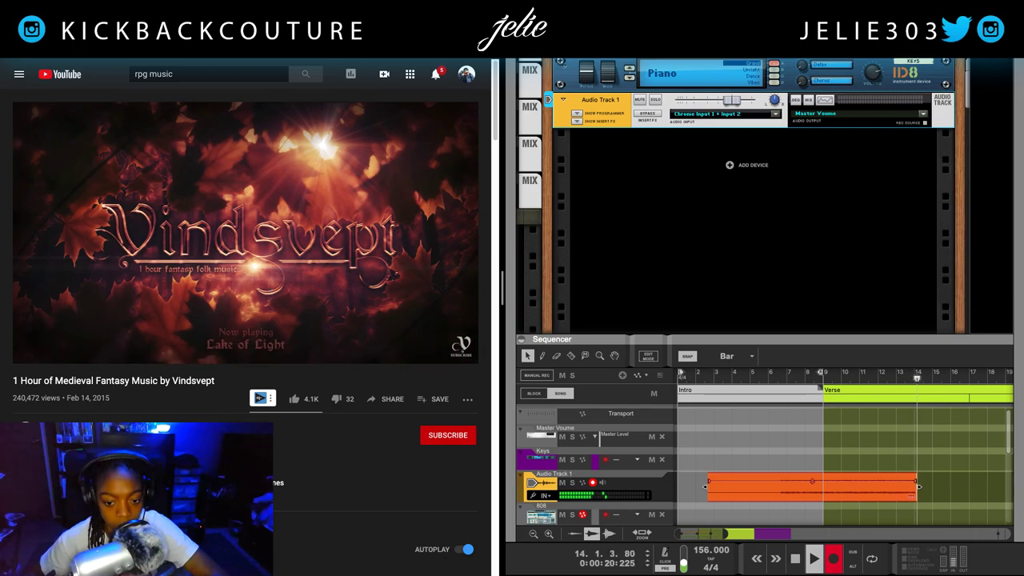
pyautogui.press('space')
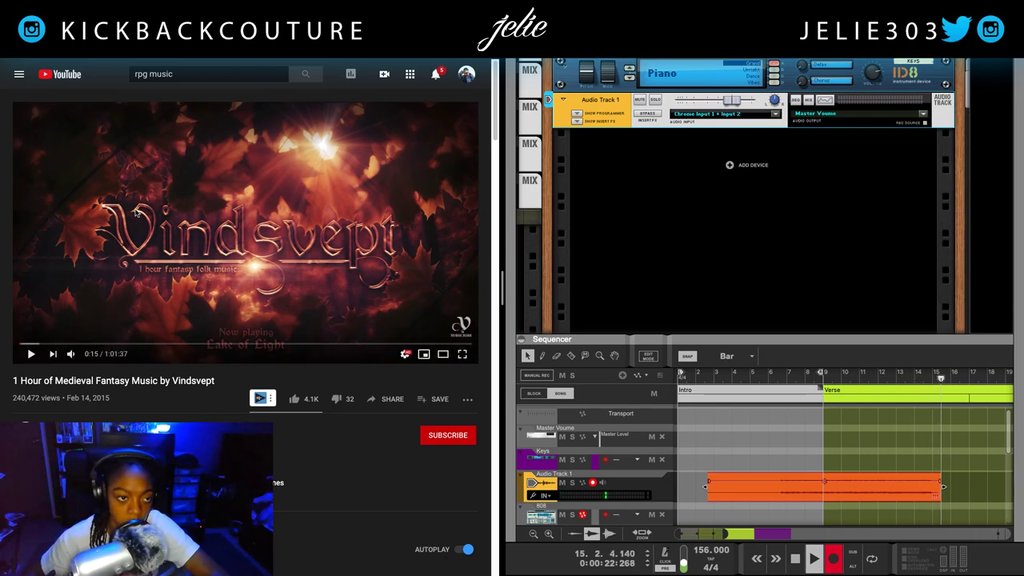
pyautogui.press('super+w')
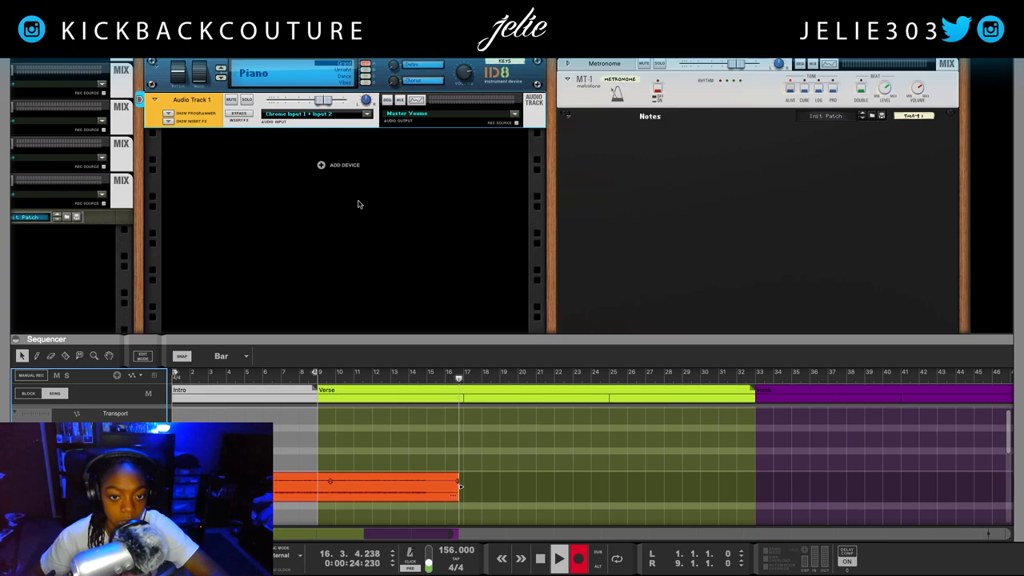
pyautogui.press('space')
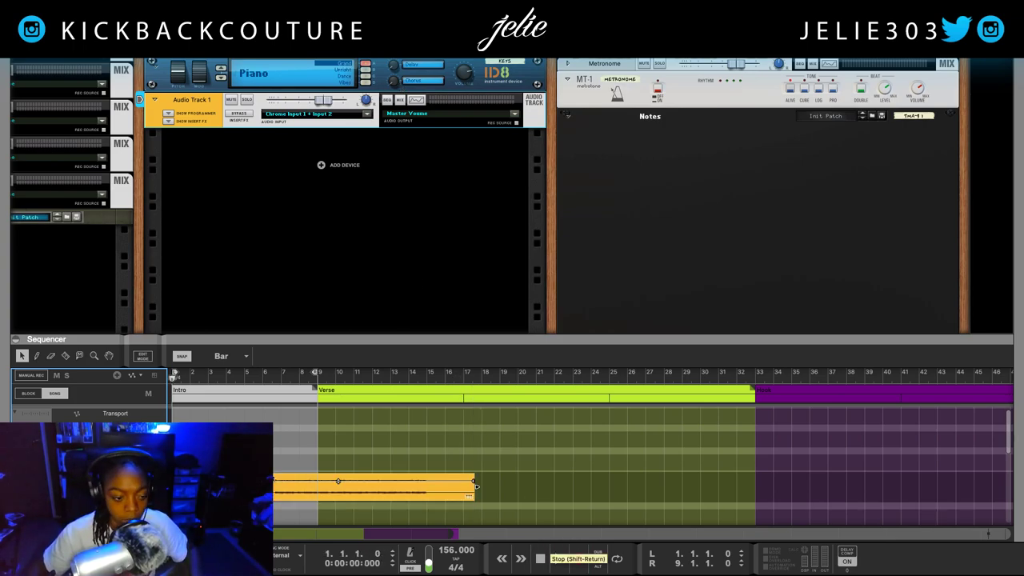
# - Trim the start of the recorded clip on Audio Track 1 forward to bar 6
pyautogui.click(232, 166)
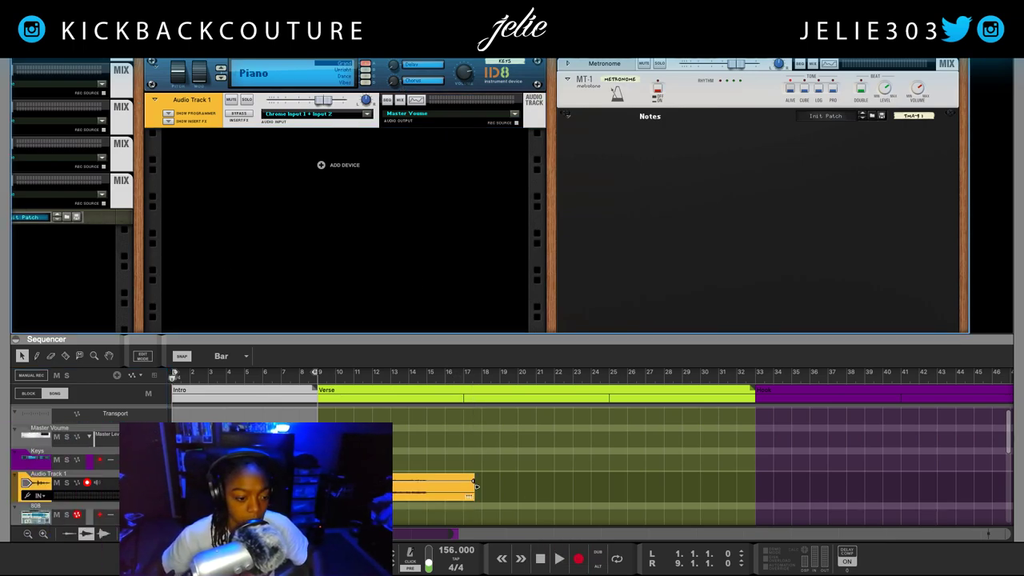
pyautogui.scroll(-1, 226, 494)
pyautogui.click(239, 470)
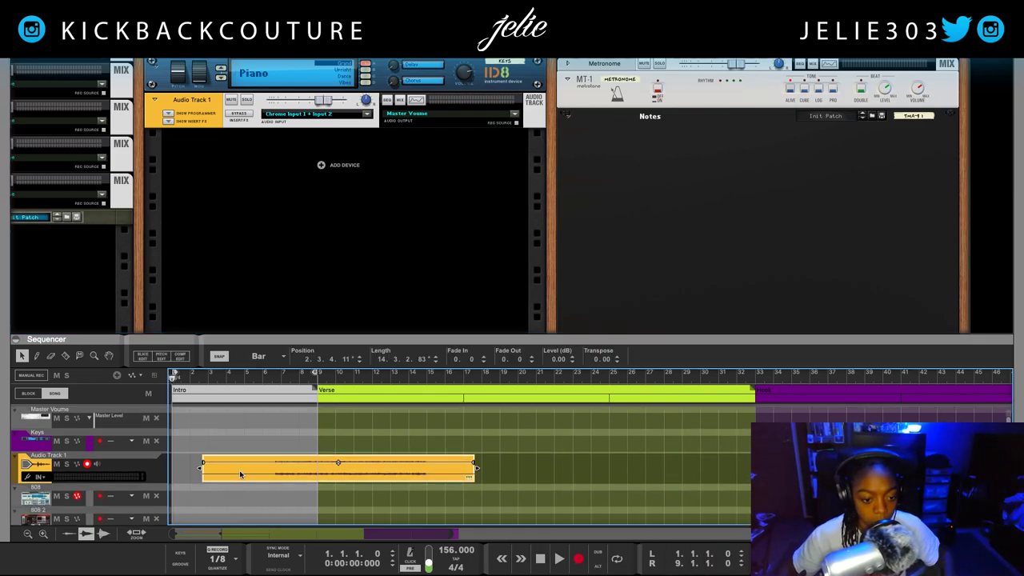
pyautogui.doubleClick(264, 472)
pyautogui.doubleClick(272, 468)
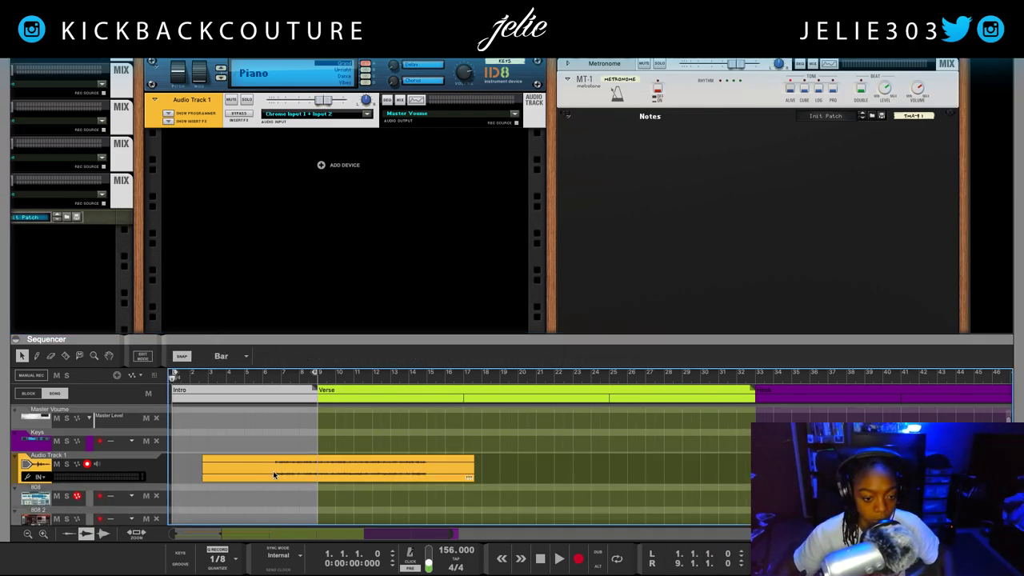
pyautogui.moveTo(202, 467); pyautogui.dragTo(262, 469)
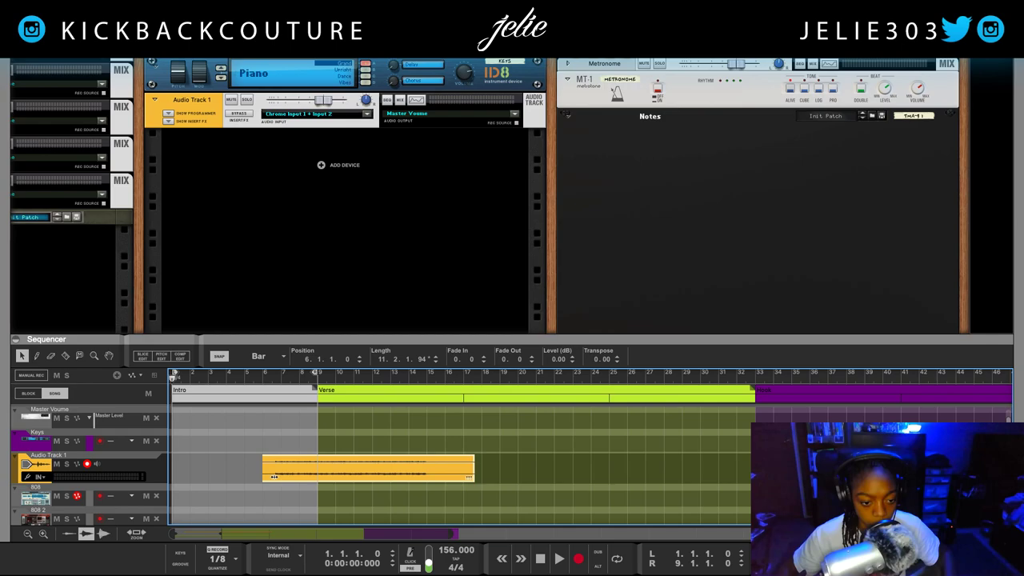
# - Split the clip at the slice where the music starts and delete the silent section before it
pyautogui.doubleClick(299, 472)
pyautogui.scroll(8, 284, 483)
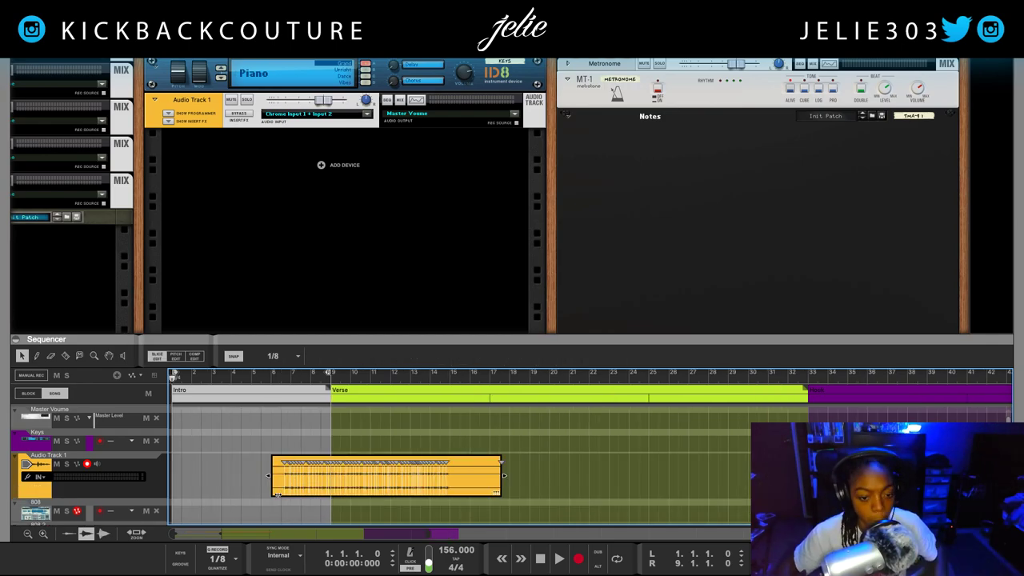
pyautogui.scroll(2, 507, 484)
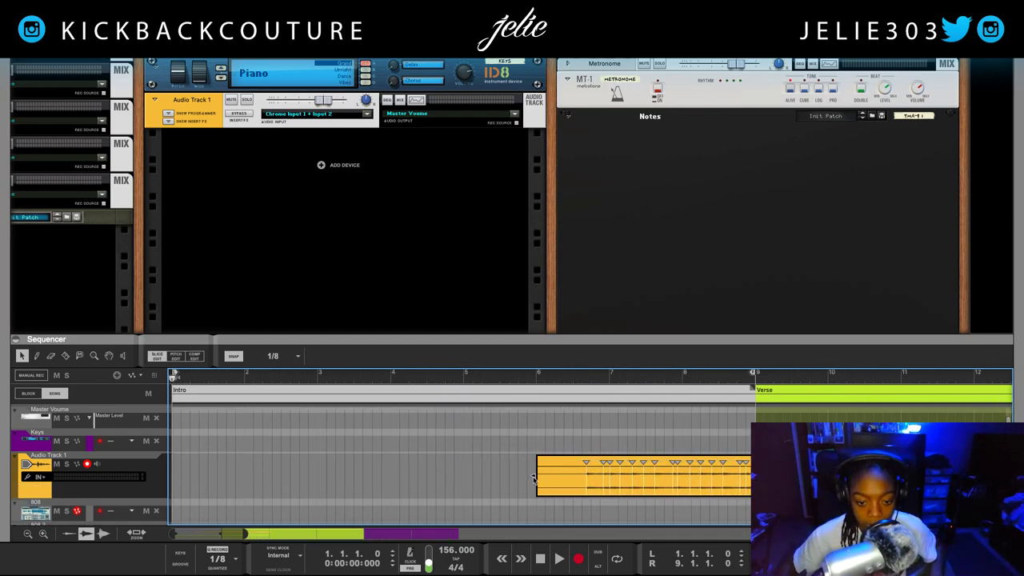
pyautogui.hscroll(3, 616, 478)
pyautogui.rightClick(372, 472)
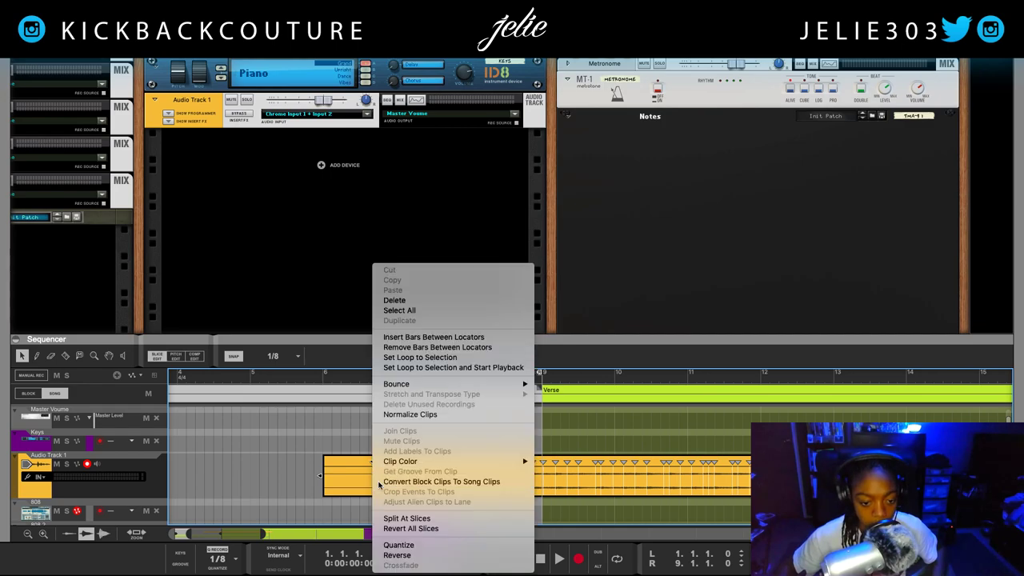
pyautogui.click(408, 516)
pyautogui.click(345, 477)
pyautogui.press('Delete')
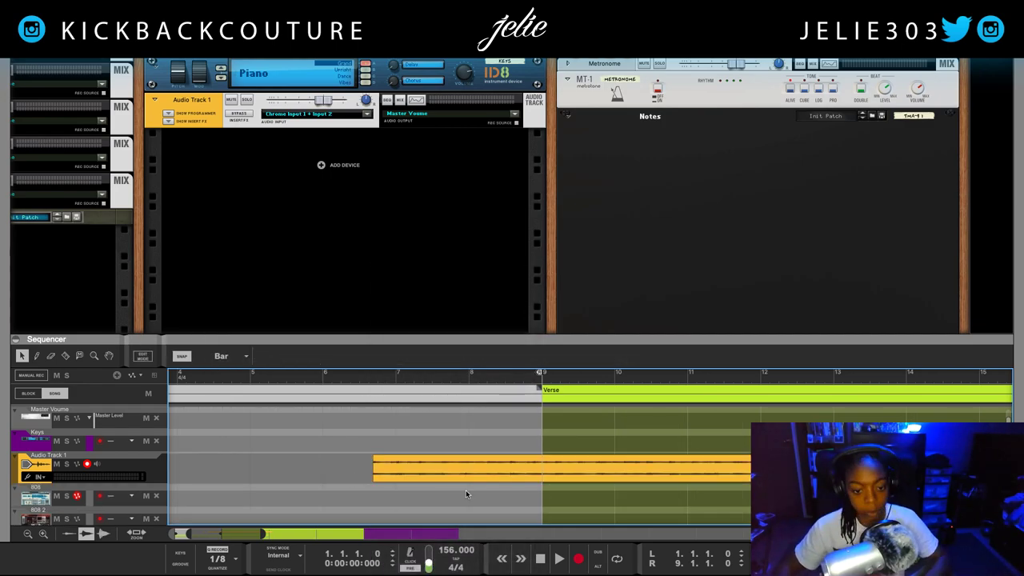
# - Set the remaining audio clip's position to bar 1
pyautogui.click(479, 477)
pyautogui.click(328, 359)
pyautogui.doubleClick(324, 359)
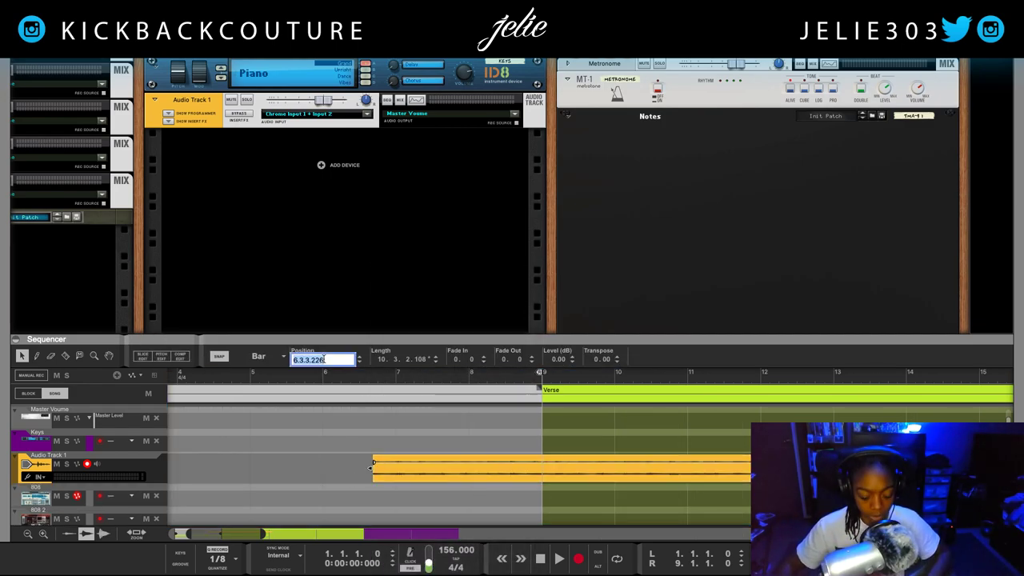
pyautogui.write('1')
pyautogui.press('Return')
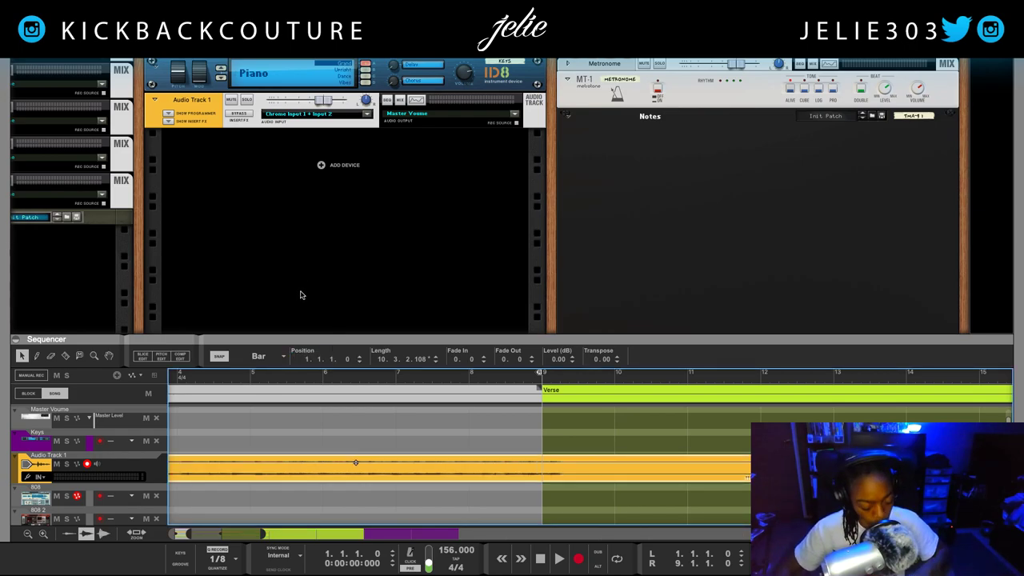
# - Change Reason's audio device from Chrome to Scarlett 2i2 USB and close the preferences
pyautogui.press('super+comma')
pyautogui.click(443, 198)
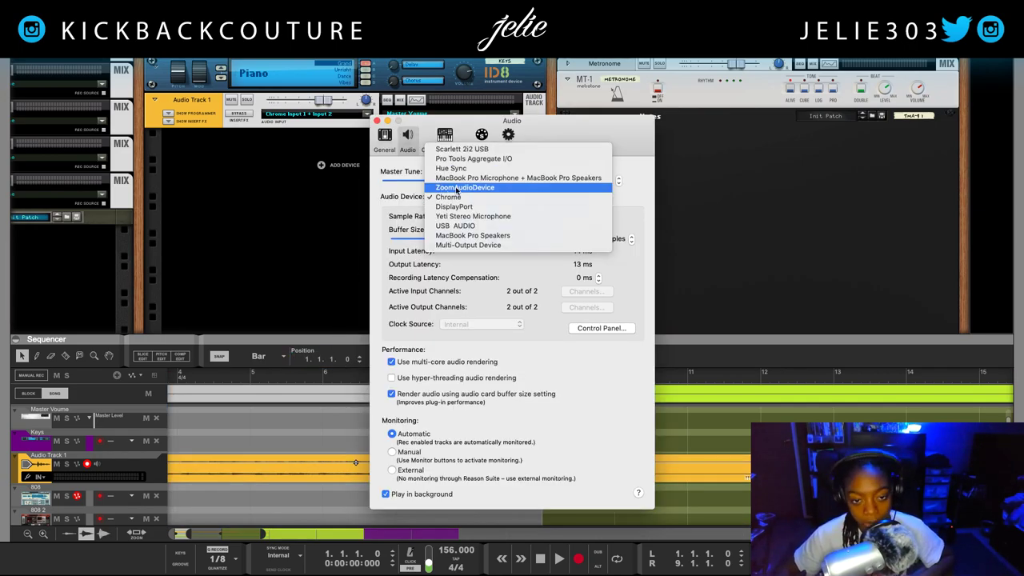
pyautogui.click(493, 148)
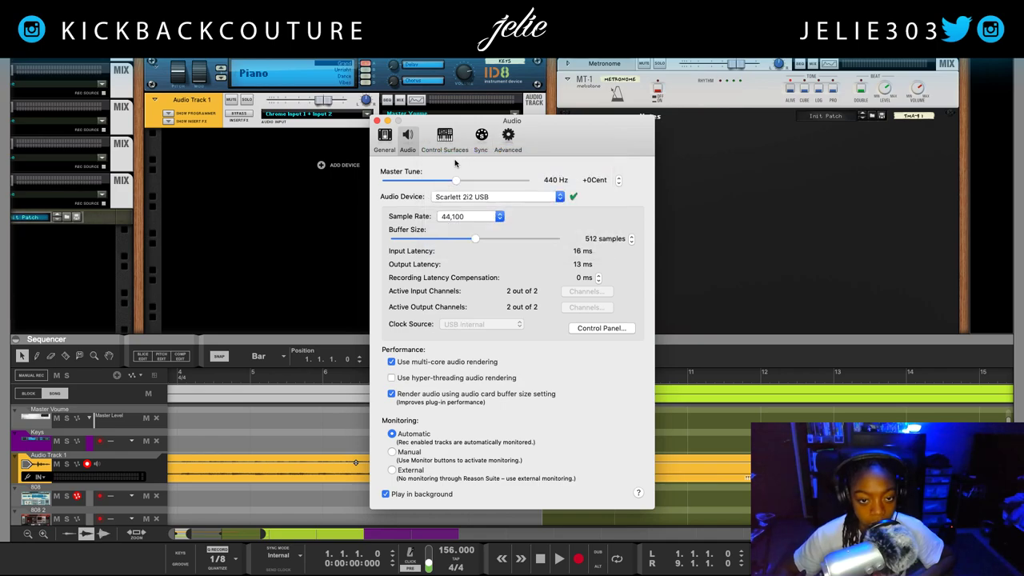
pyautogui.click(207, 113)
# - Play the sample in the enlarged sequencer, split it at the slice near the end of bar 4, and move the second part past bar 9
pyautogui.moveTo(370, 340); pyautogui.dragTo(376, 74)
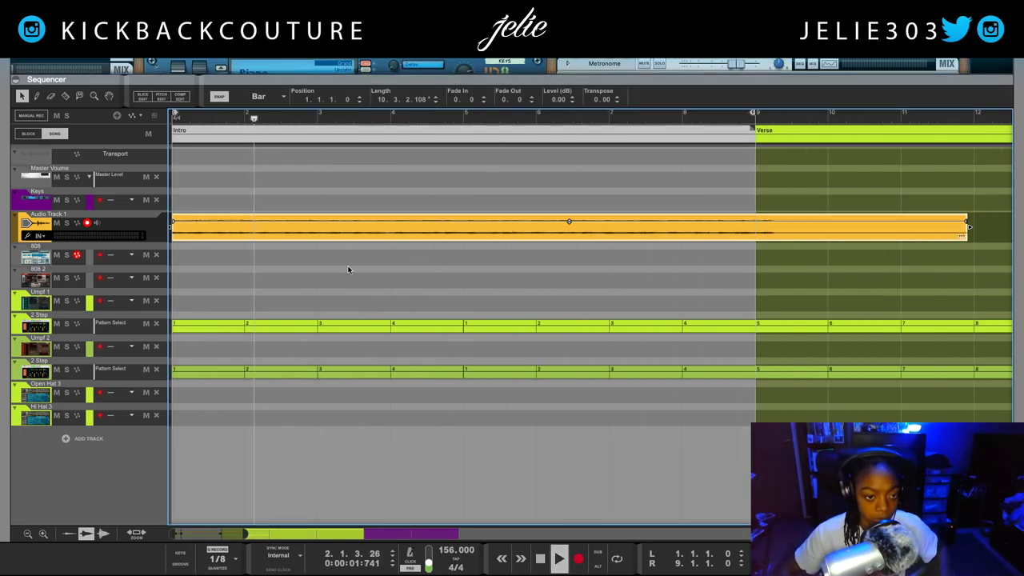
pyautogui.doubleClick(344, 236)
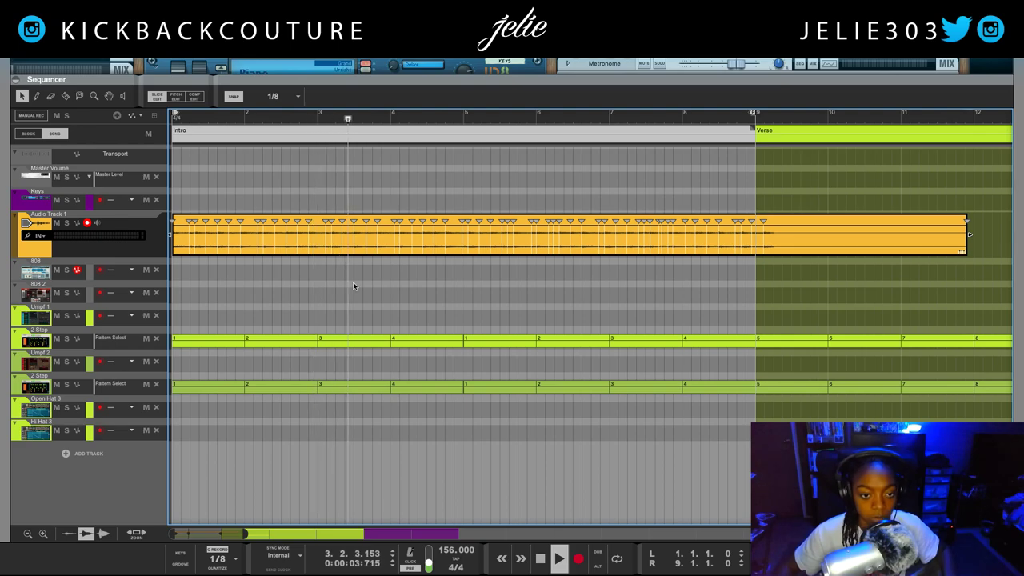
pyautogui.rightClick(445, 239)
pyautogui.click(501, 493)
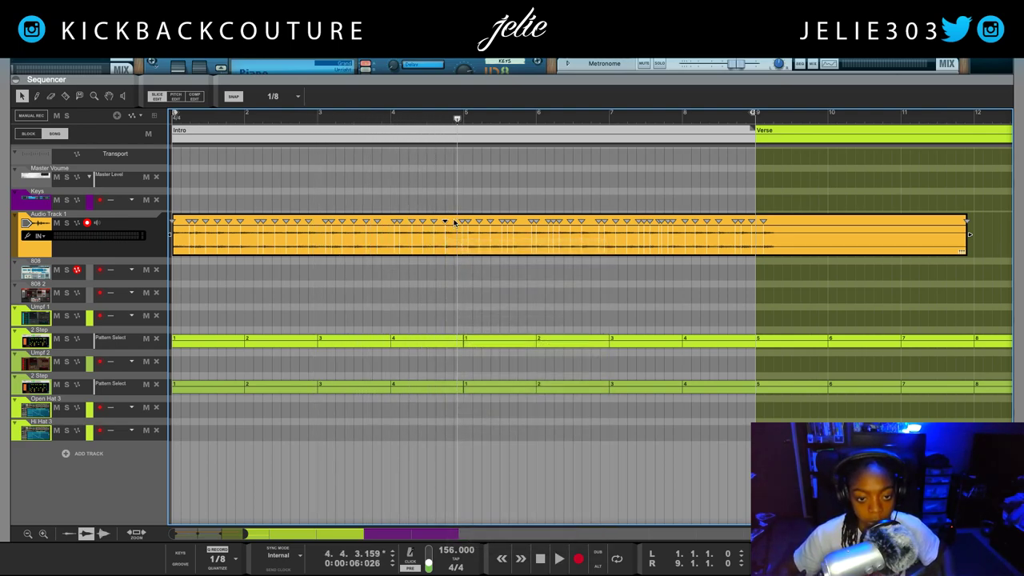
pyautogui.moveTo(480, 230); pyautogui.dragTo(858, 234)
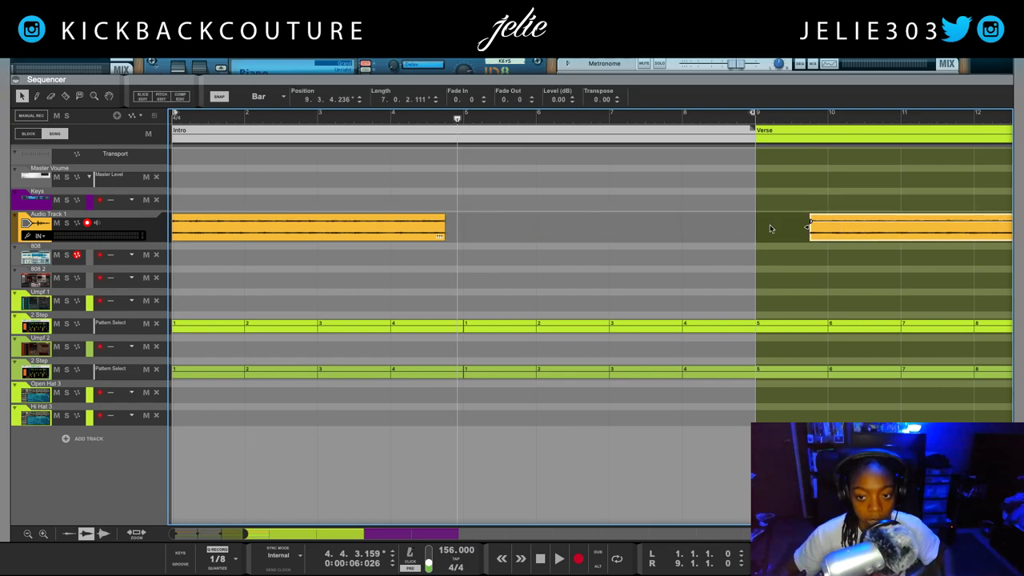
# - Stretch the first clip to exactly four bars and play it back from the start of the song
pyautogui.click(404, 233)
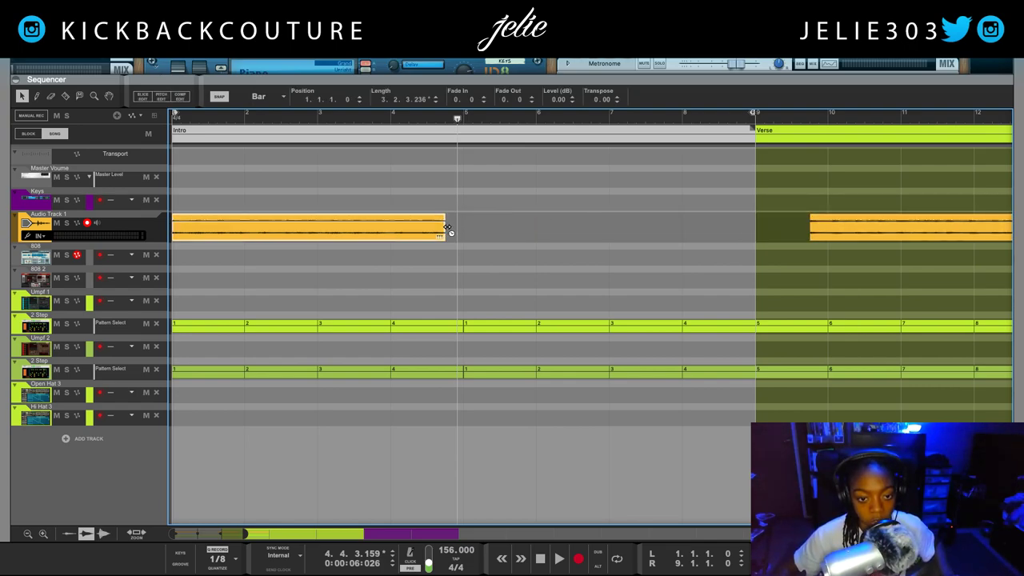
pyautogui.moveTo(448, 228); pyautogui.dragTo(457, 230)
pyautogui.hotkey('shift', 'Return')
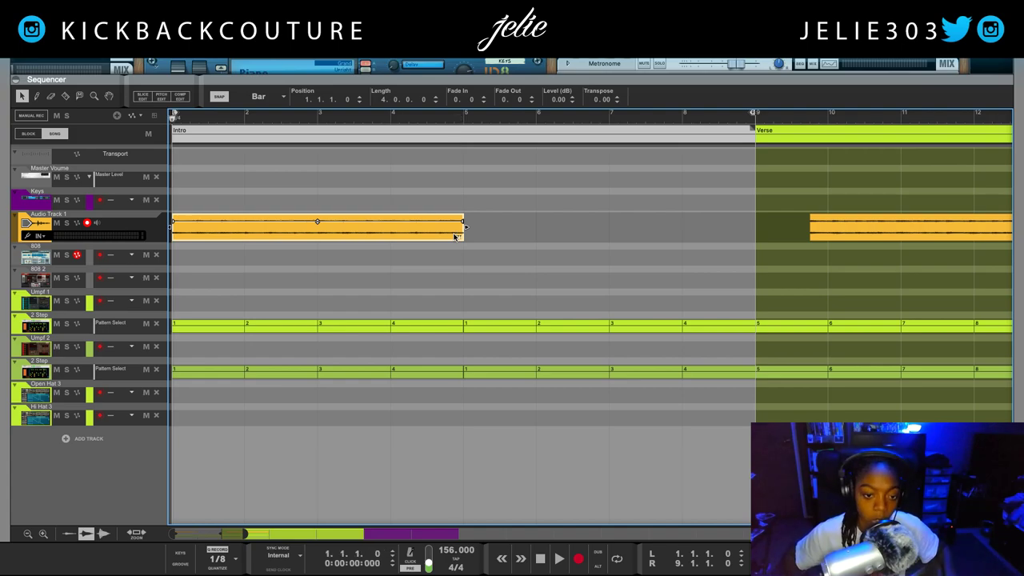
pyautogui.press('space')
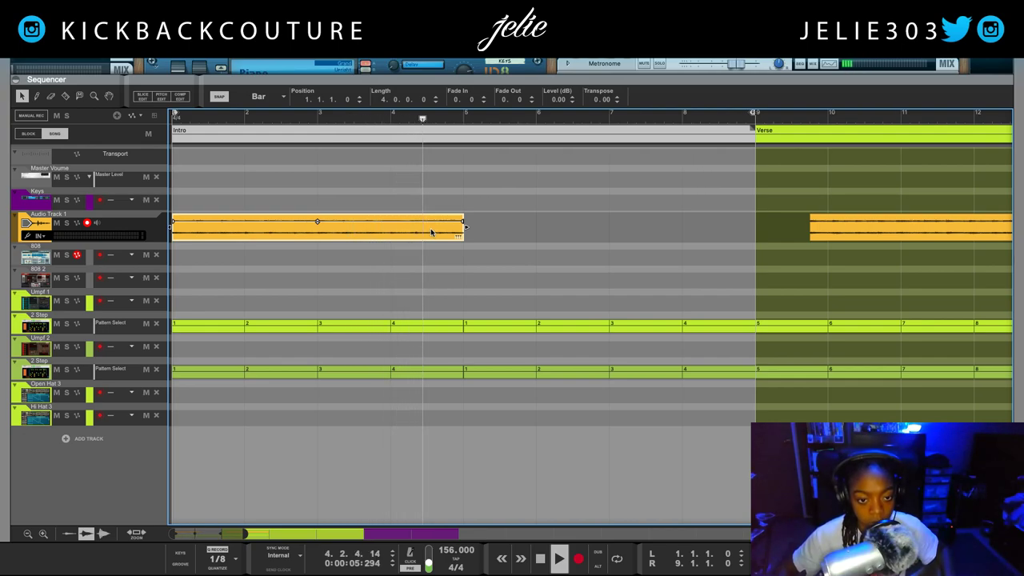
pyautogui.press('space')
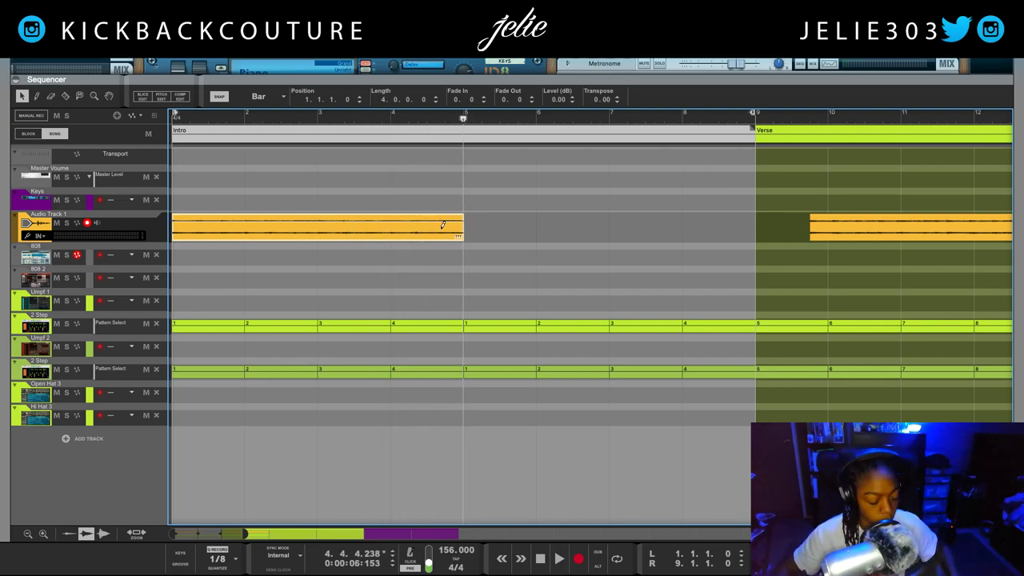
# - Duplicate the four-bar clip directly after itself and mute the leftover clip in the Verse section
pyautogui.hotkey('ctrl', 'd')
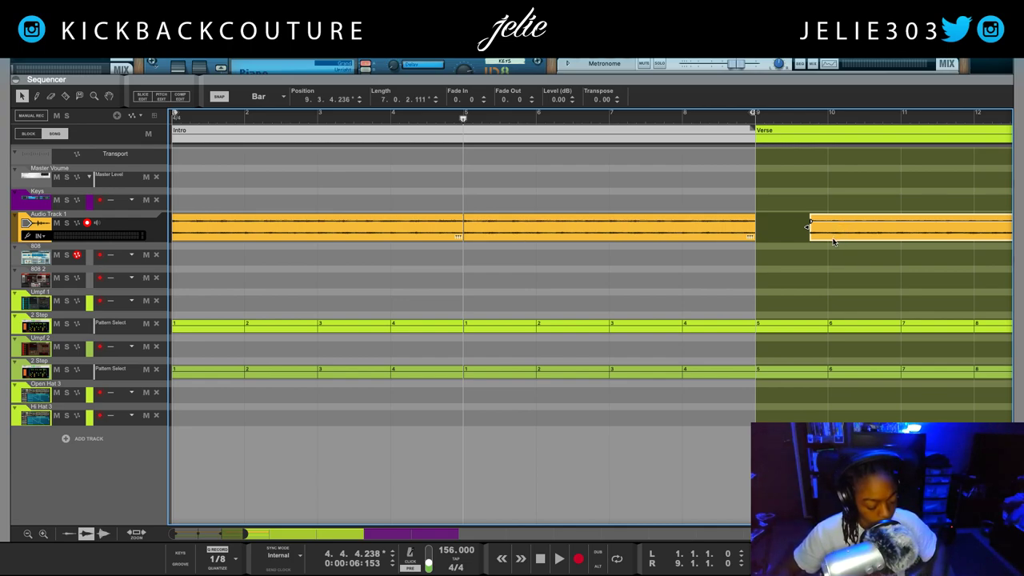
pyautogui.hotkey('shift', 'm')
pyautogui.click(659, 204)
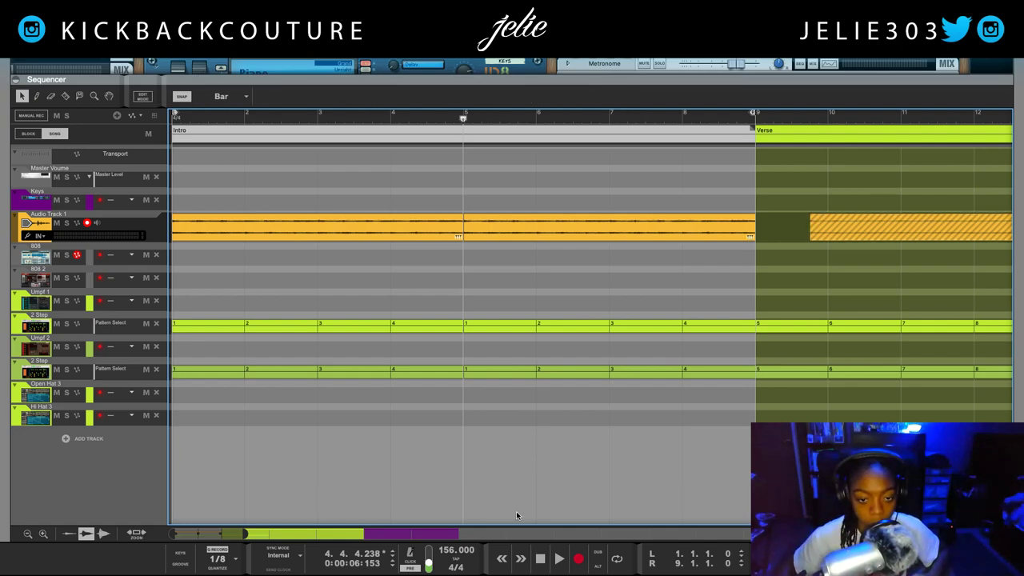
# - Play the looped sample from the beginning of the song, stop playback, and bring the rack back into view
pyautogui.moveTo(696, 76); pyautogui.dragTo(695, 23)
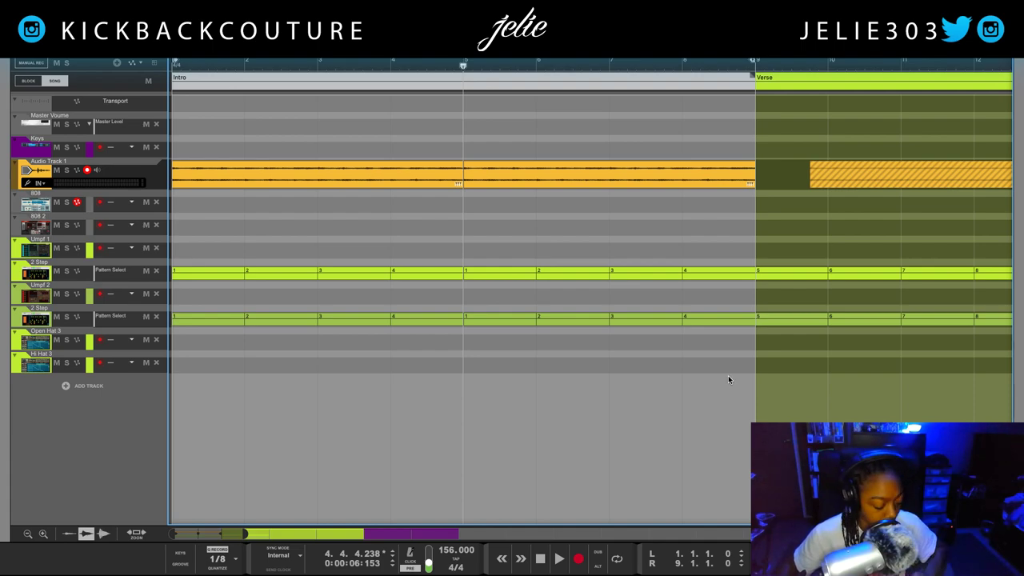
pyautogui.scroll(-4, 728, 377)
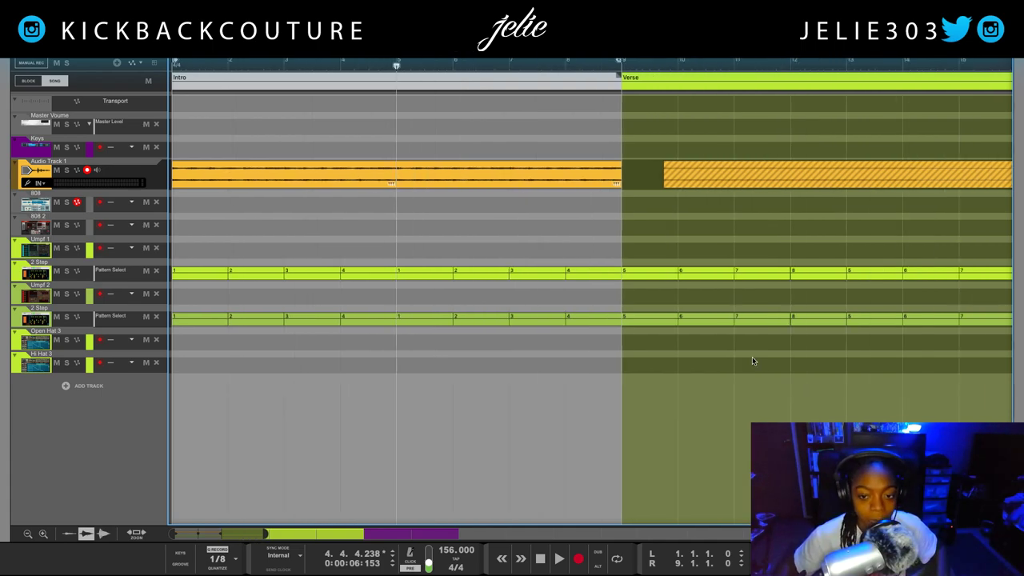
pyautogui.press('w')
pyautogui.press('w')
pyautogui.press('w')
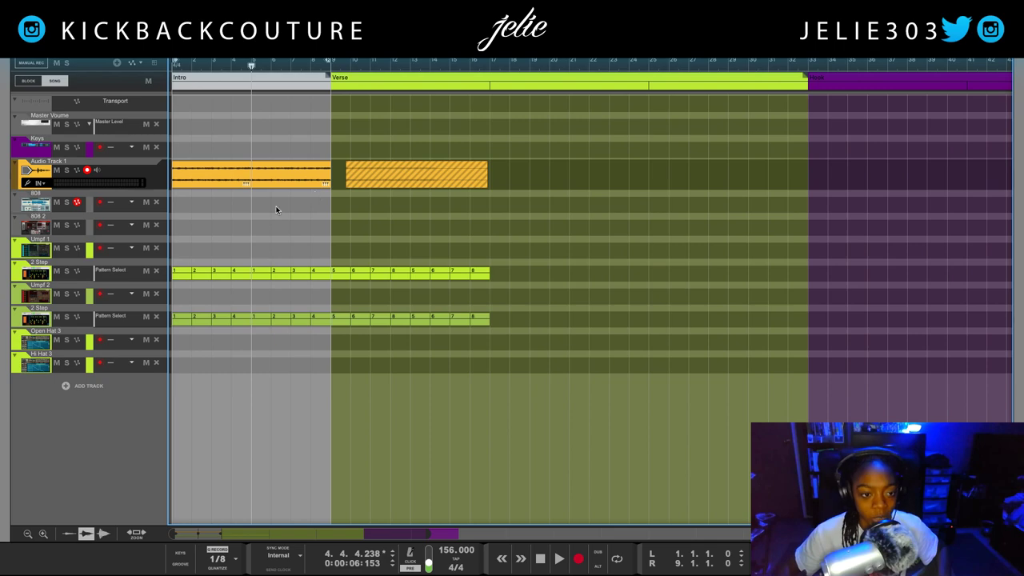
pyautogui.hotkey('shift', 'Return')
pyautogui.press('space')
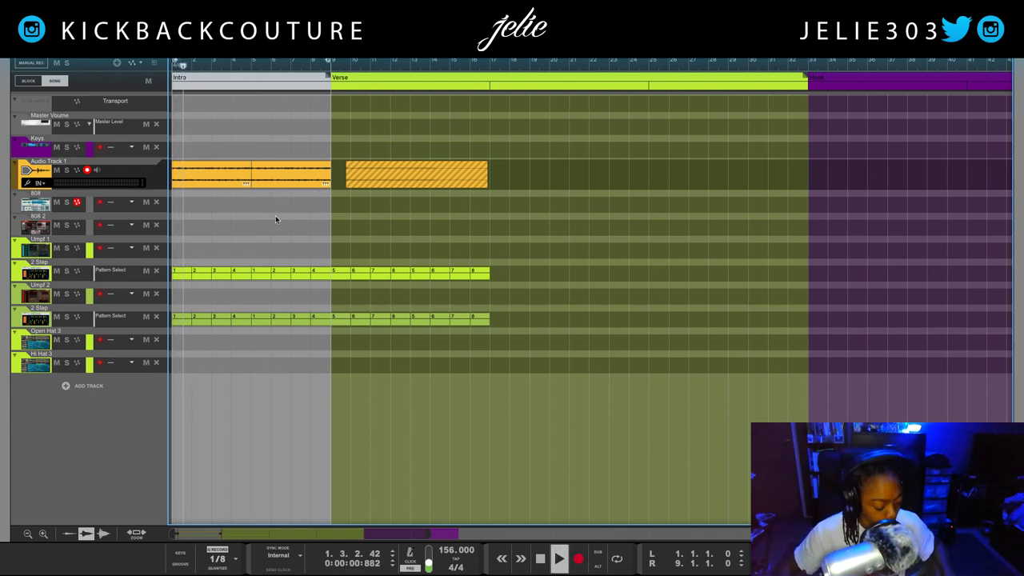
pyautogui.moveTo(360, 24); pyautogui.dragTo(360, 434)
pyautogui.press('space')
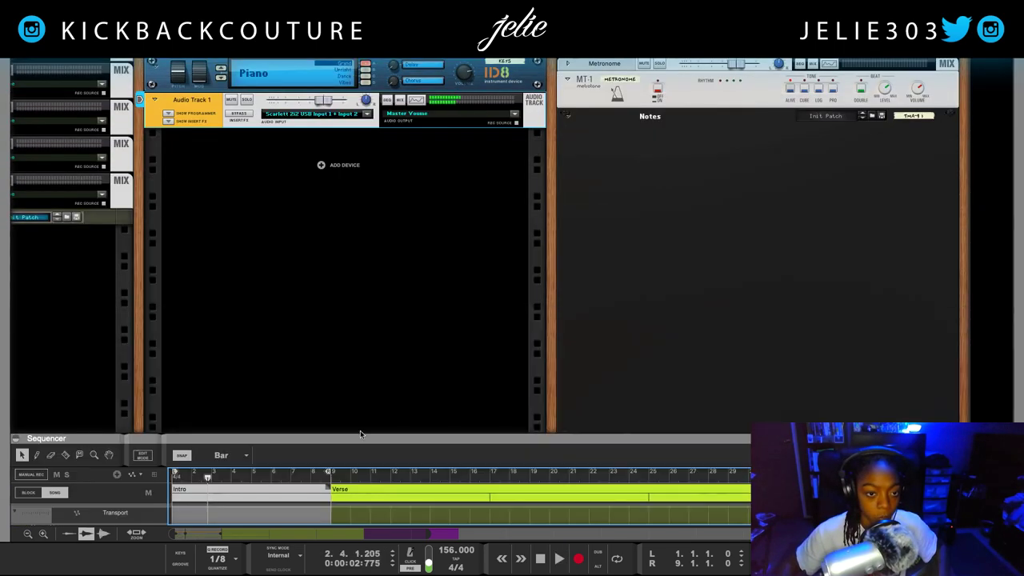
# - Show the insert effects of Audio Track 1 and add the Sugar Bytes Effectrix effect to them
pyautogui.click(167, 121)
pyautogui.rightClick(184, 143)
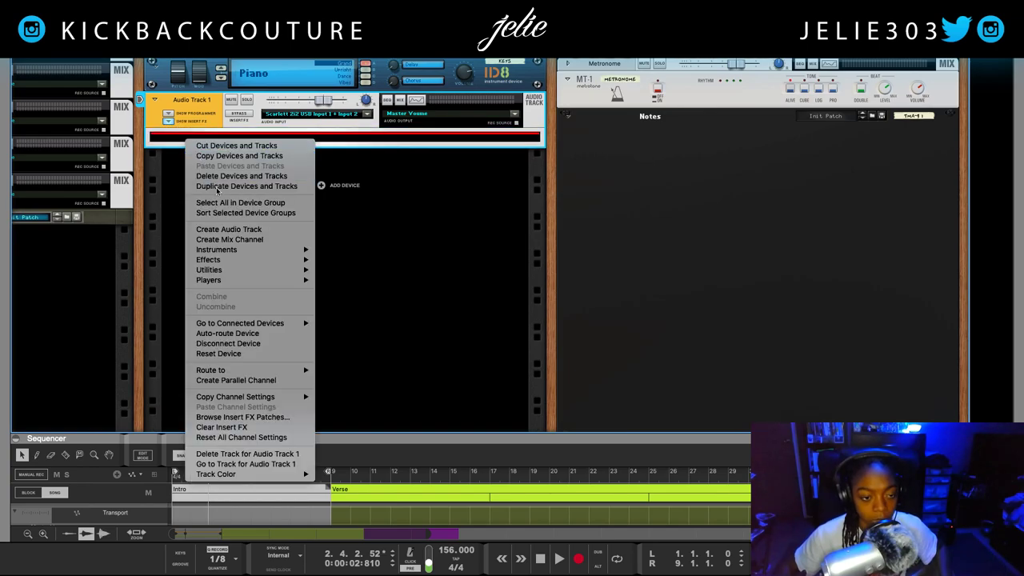
pyautogui.moveTo(237, 263)
pyautogui.moveTo(409, 206)
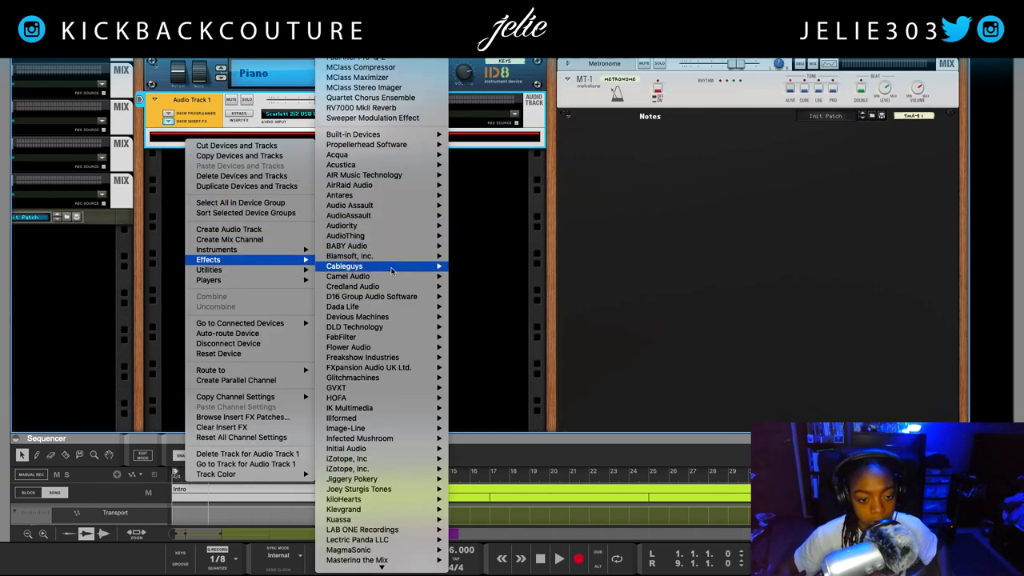
pyautogui.moveTo(380, 167)
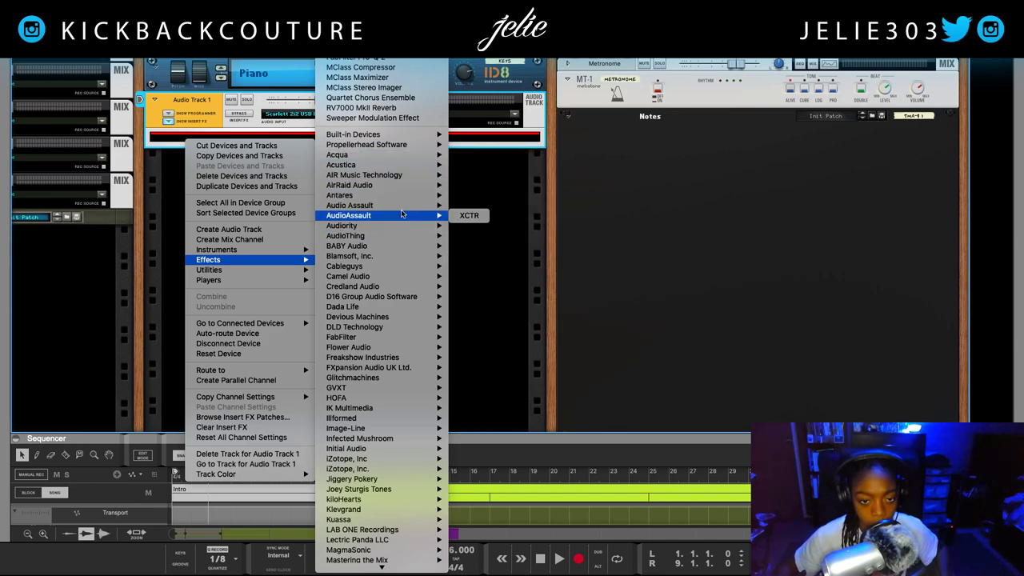
pyautogui.moveTo(400, 226)
pyautogui.click(472, 226)
# - Load the Hostile preset from the [KC] Paraphrenia Effectrix bank and move the plugin window clear of the Effectrix rack device
pyautogui.click(80, 77)
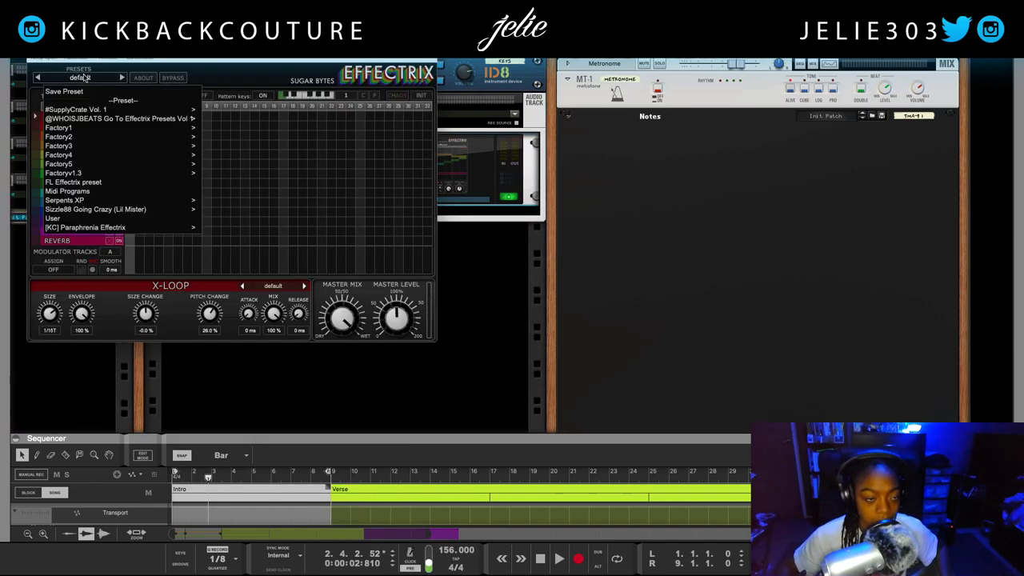
pyautogui.moveTo(117, 229)
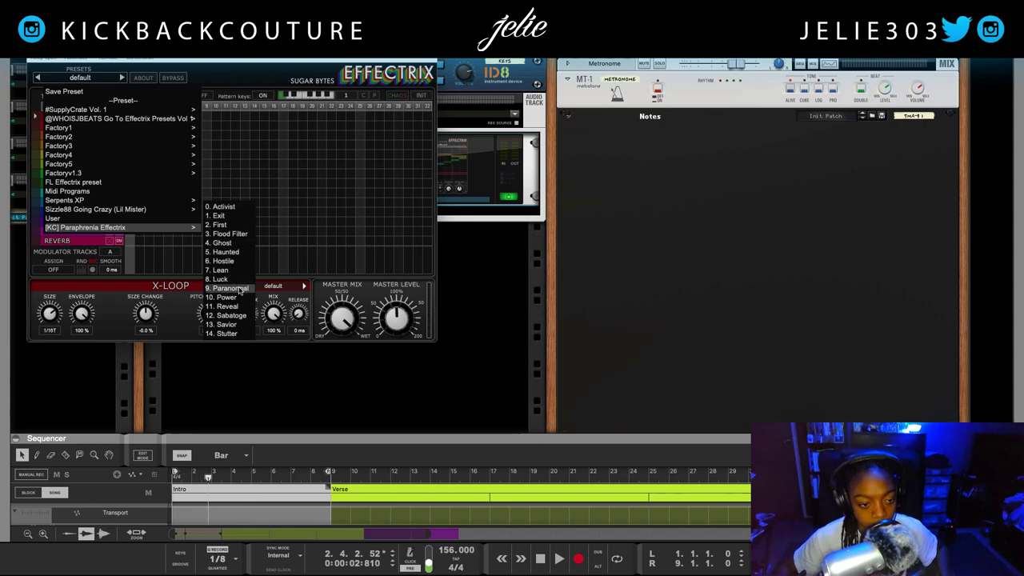
pyautogui.click(231, 262)
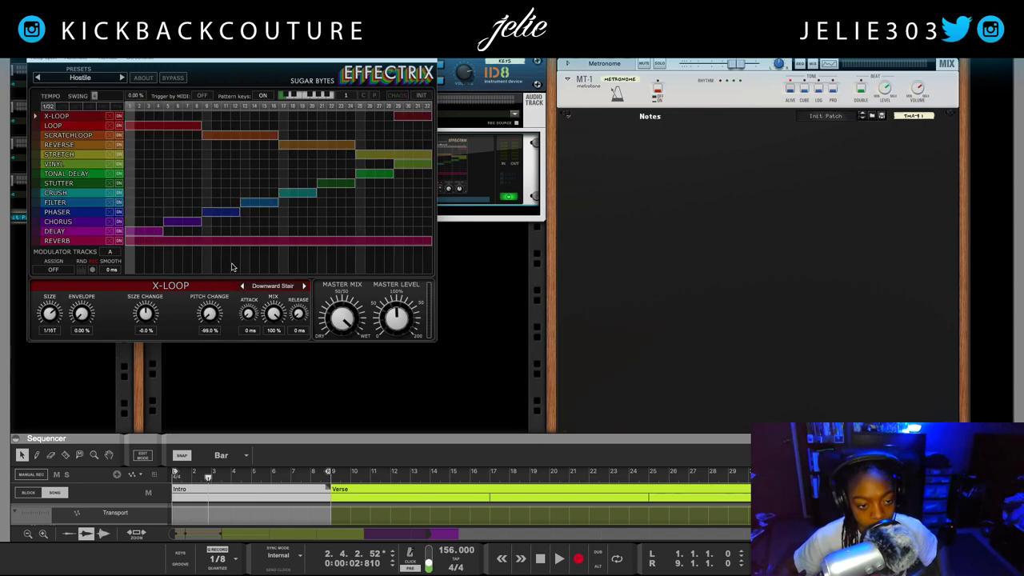
pyautogui.moveTo(280, 35); pyautogui.dragTo(472, 136)
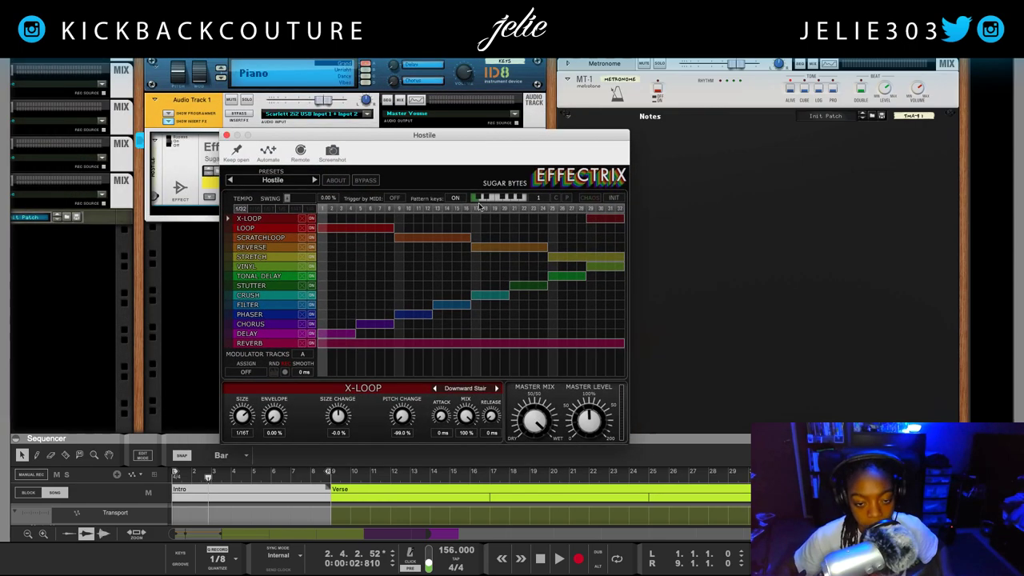
pyautogui.moveTo(379, 138); pyautogui.dragTo(456, 126)
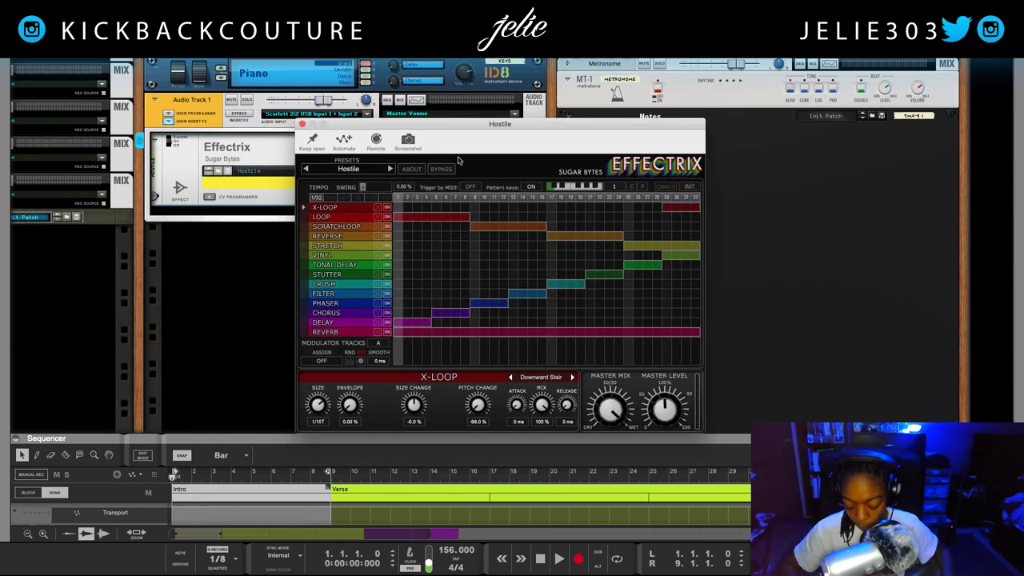
# - Play the song through the Hostile preset and close the Effectrix plugin window
pyautogui.press('space')
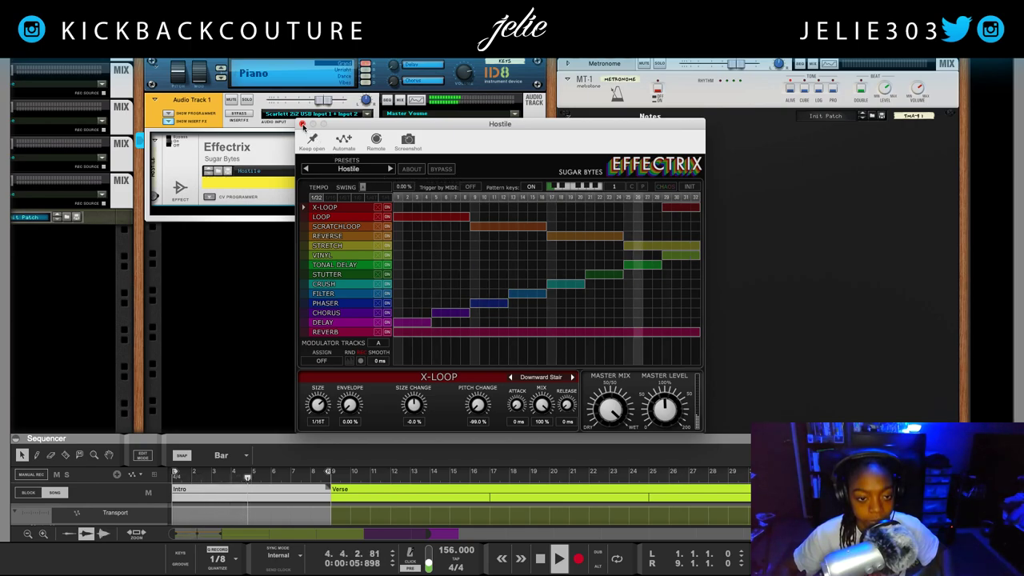
pyautogui.click(302, 125)
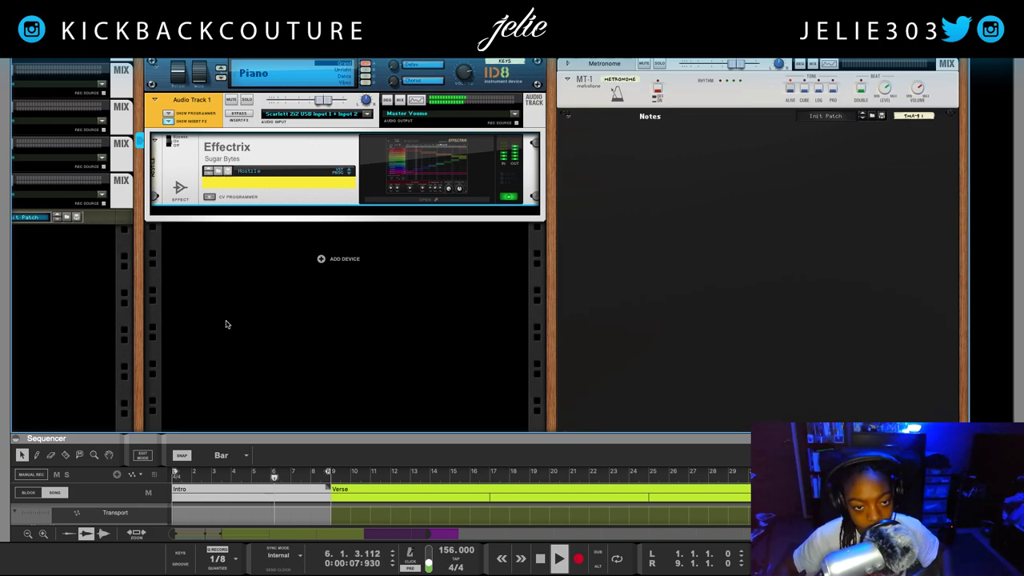
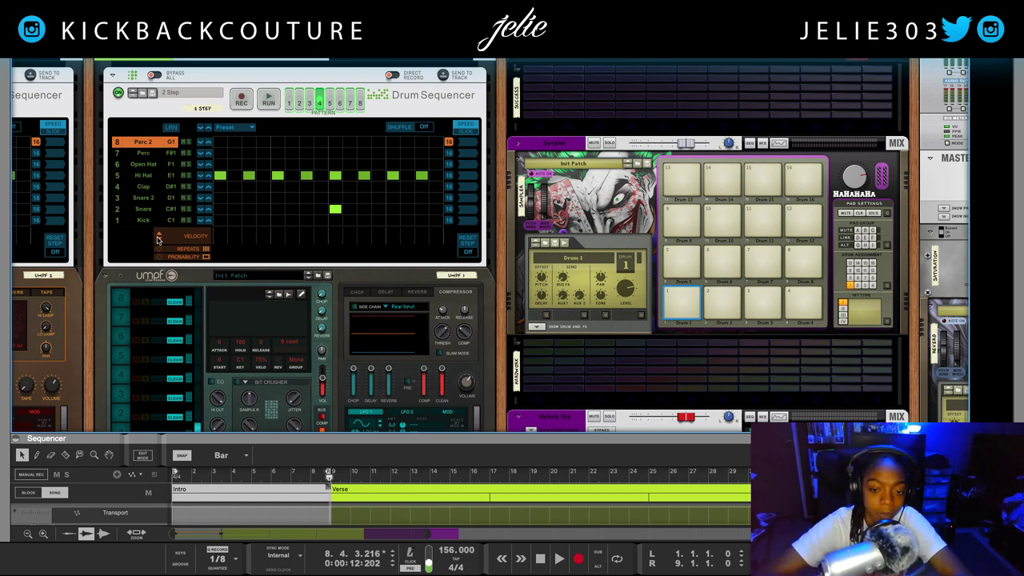
# - Browse the Hi Hats of the Raven Wings drumkit and load K.C. Drugs Hi Hat.wav into channel 5 of the Umpf drum machine
pyautogui.scroll(-3, 164, 248)
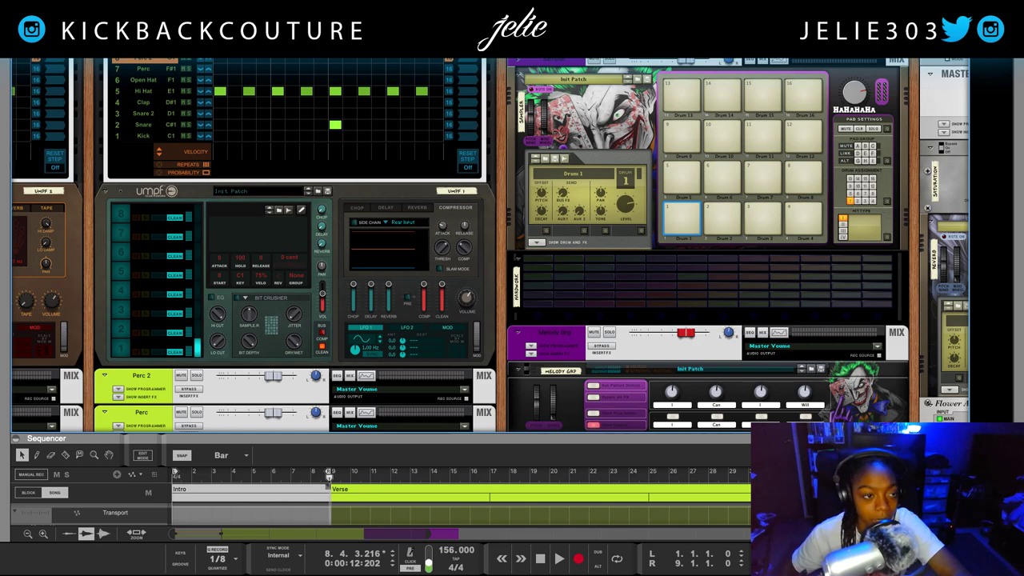
pyautogui.press('F3')
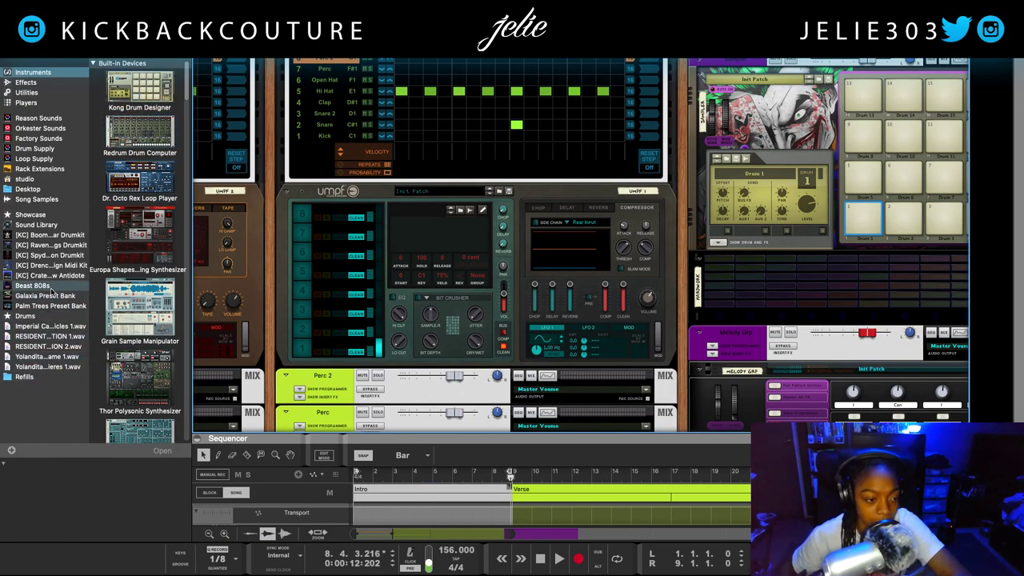
pyautogui.click(49, 245)
pyautogui.click(116, 92)
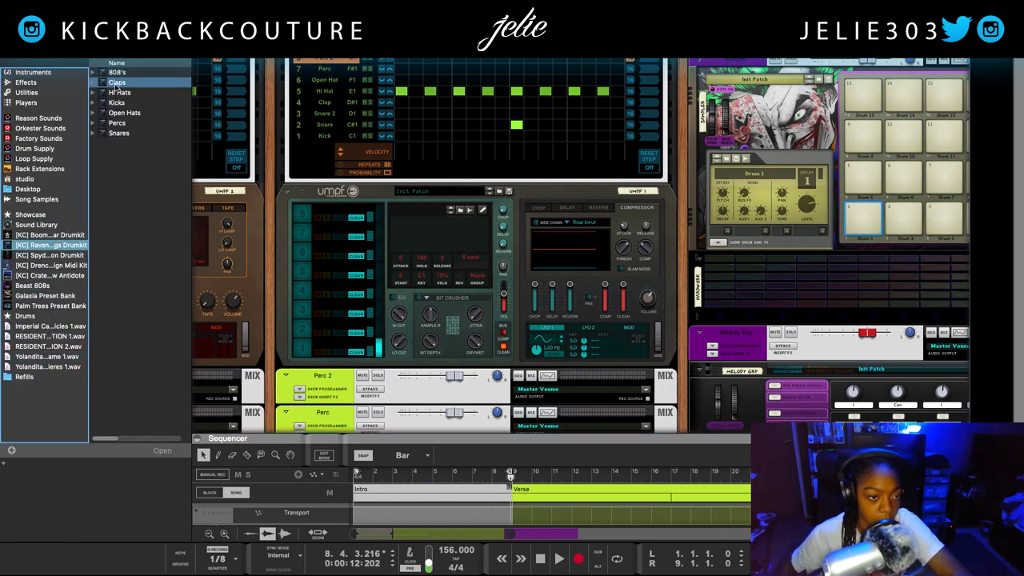
pyautogui.doubleClick(95, 93)
pyautogui.moveTo(96, 93); pyautogui.dragTo(332, 275)
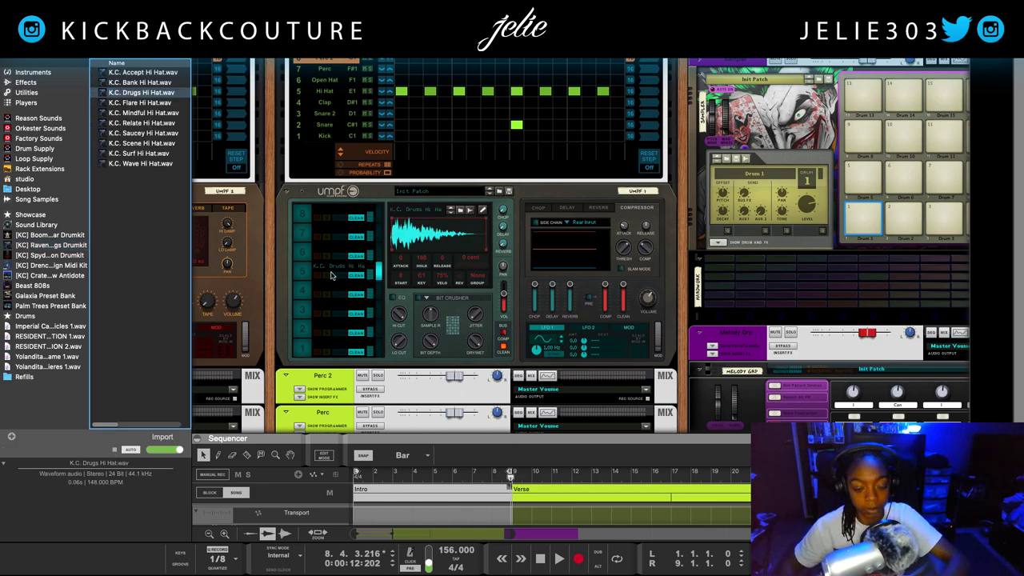
# - Play the beat and replace the channel 5 hi-hat with K.C. Accept Hi Hat.wav
pyautogui.press('space')
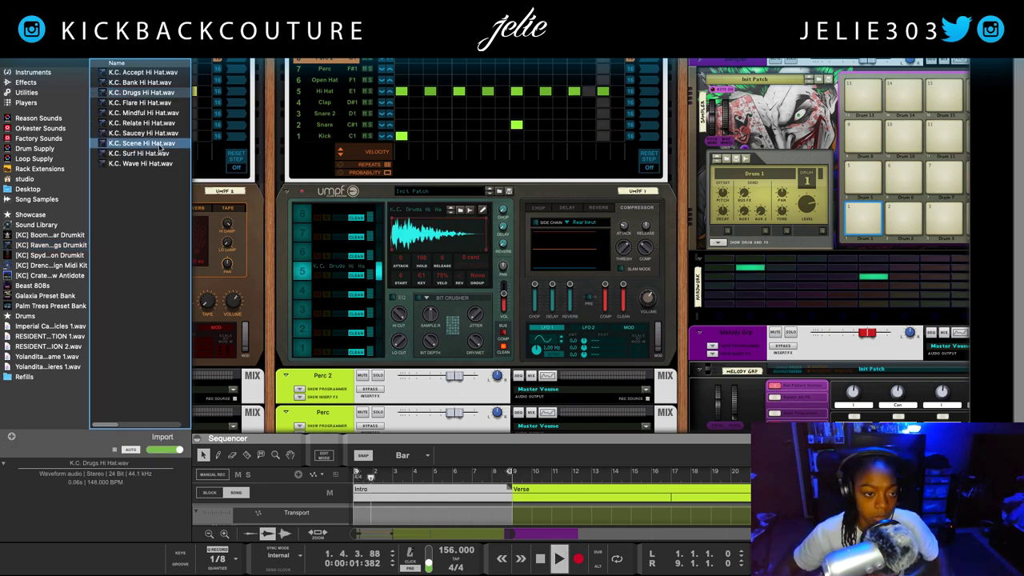
pyautogui.click(141, 83)
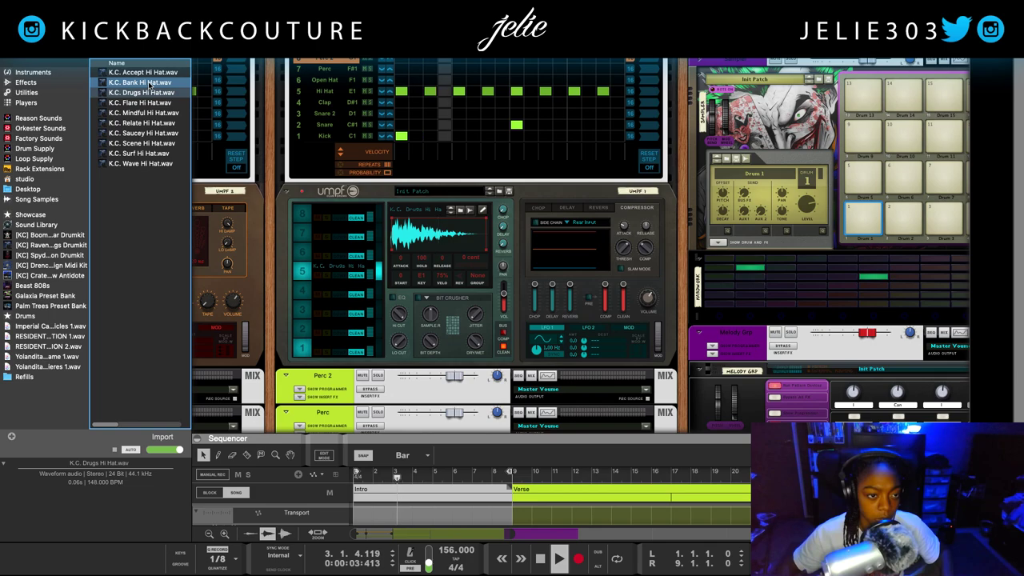
pyautogui.click(147, 73)
pyautogui.moveTo(147, 73); pyautogui.dragTo(335, 274)
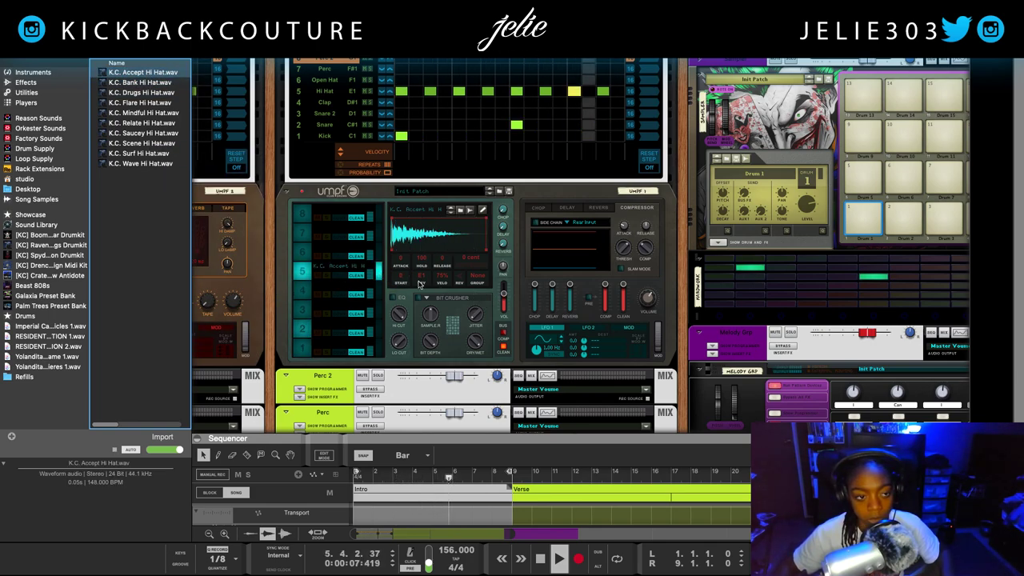
# - Open the Snares folder of the Raven Wings drumkit, audition several snare samples over the beat, and stop playback
pyautogui.click(51, 245)
pyautogui.click(122, 133)
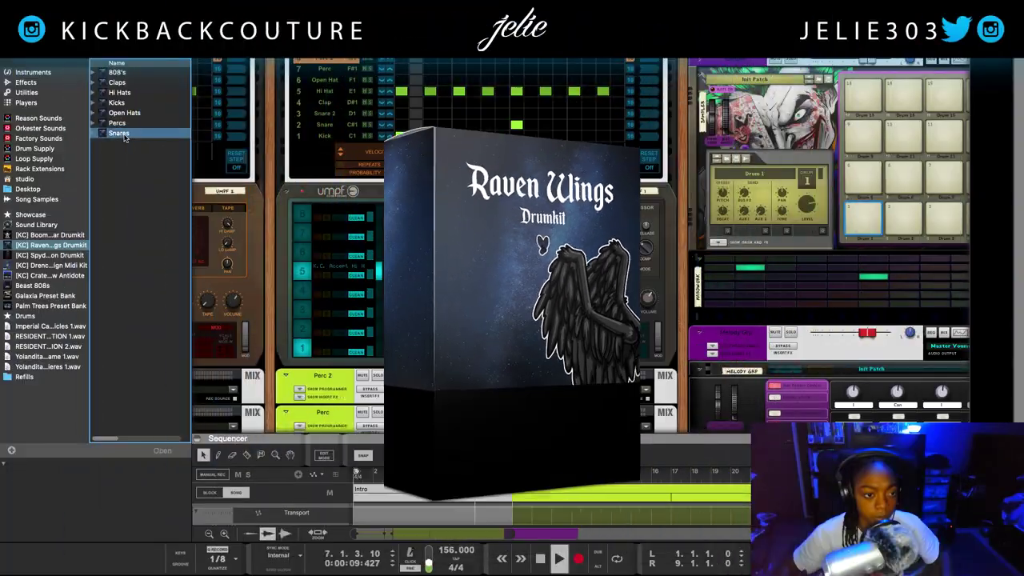
pyautogui.doubleClick(123, 134)
pyautogui.click(160, 92)
pyautogui.click(164, 83)
pyautogui.click(164, 73)
pyautogui.click(167, 83)
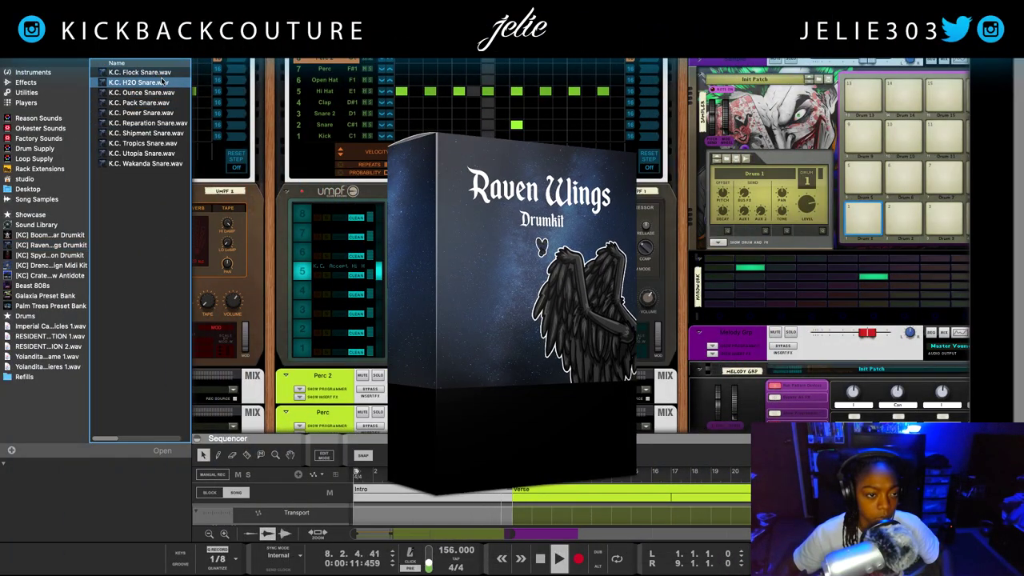
pyautogui.click(166, 93)
pyautogui.click(144, 122)
pyautogui.click(144, 144)
pyautogui.press('space')
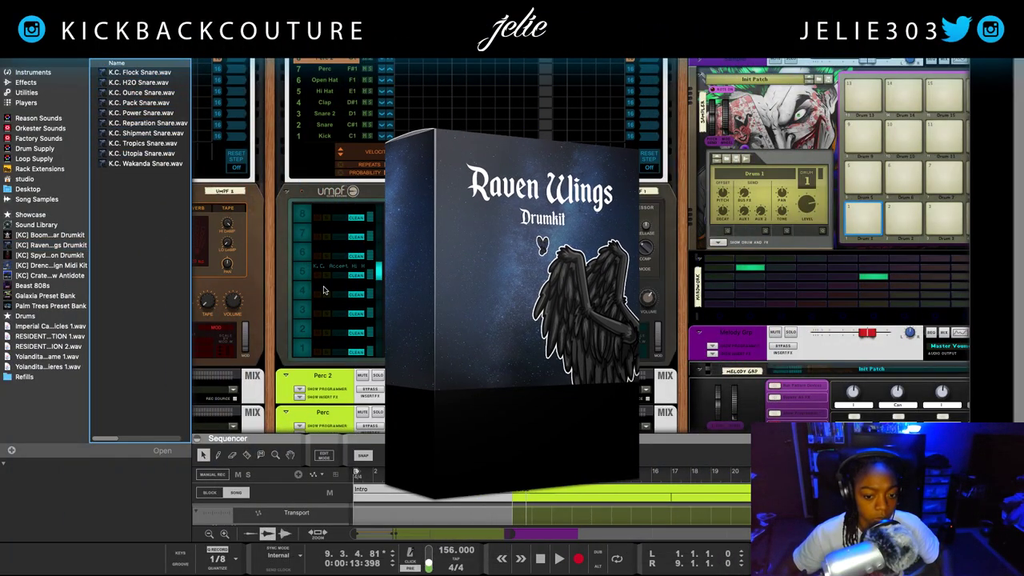
# - Turn on looping, restart playback, and load K.C. Wakanda Snare.wav into channel 3 of Umpf
pyautogui.press('l')
pyautogui.press('space')
pyautogui.click(160, 143)
pyautogui.click(158, 166)
pyautogui.moveTo(158, 165); pyautogui.dragTo(346, 314)
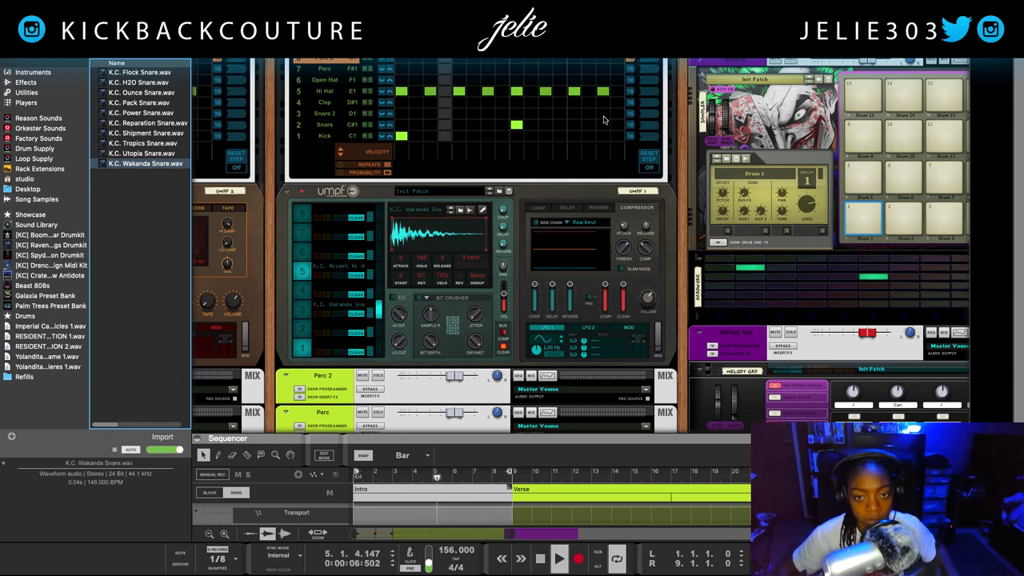
# - Select the Snare 2 lane in the Drum Sequencer above Umpf to edit its steps
pyautogui.click(603, 115)
pyautogui.click(604, 118)
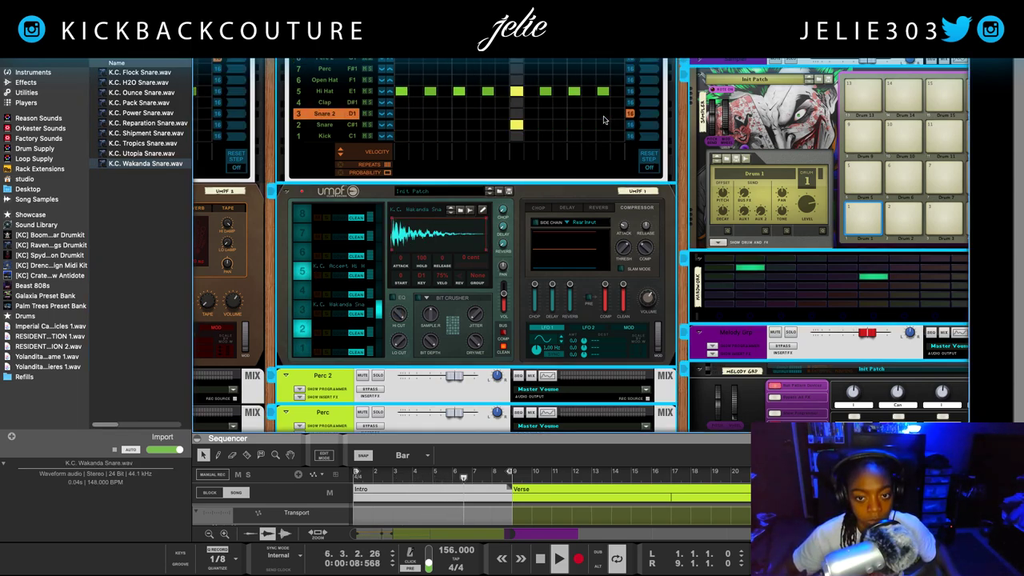
pyautogui.hscroll(-3, 608, 161)
pyautogui.scroll(3, 608, 161)
pyautogui.hscroll(3, 608, 161)
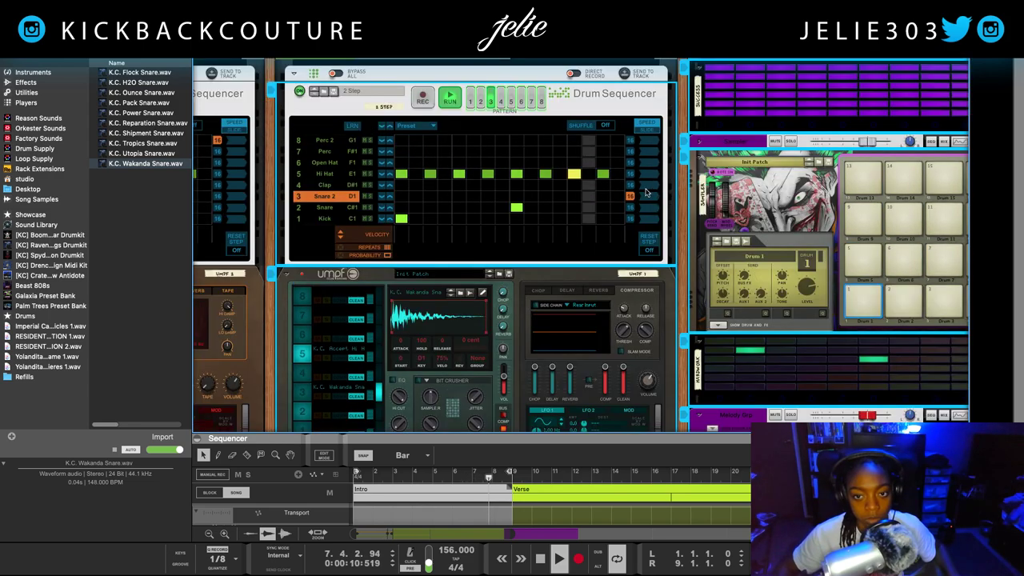